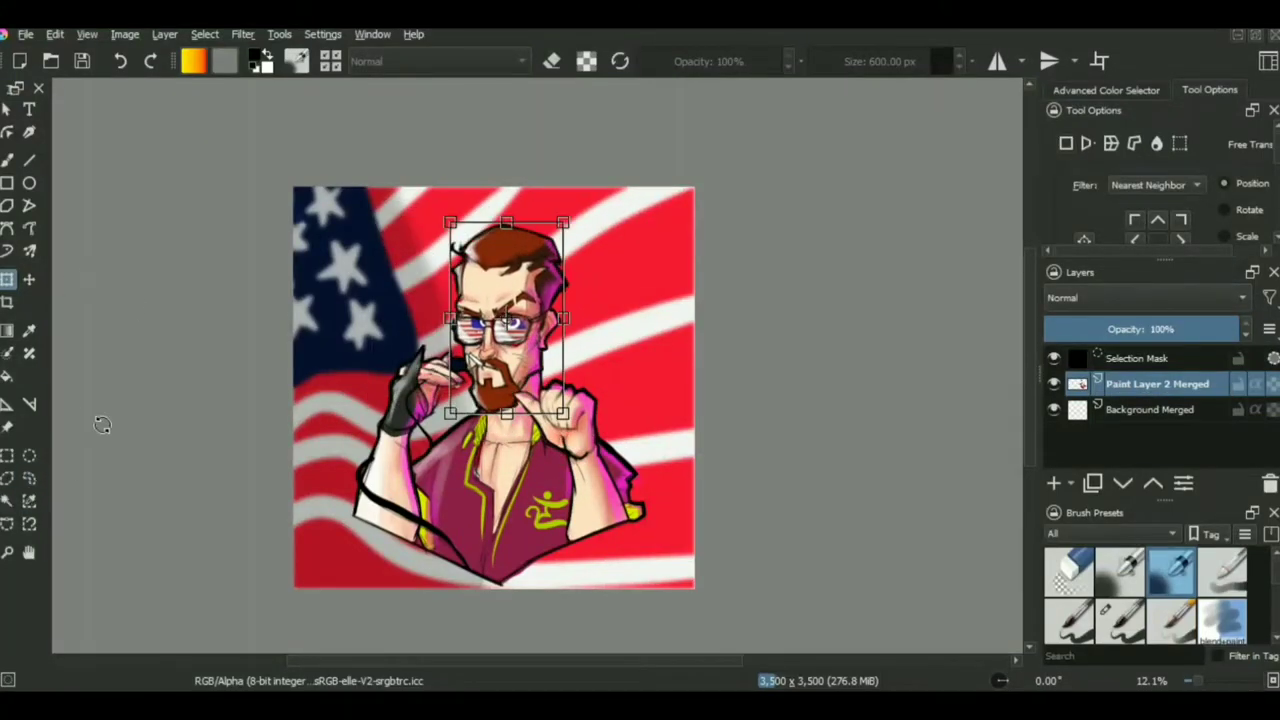
# Apply the head transform, invert the selection, and paint black strokes across the face
pyautogui.click(29, 478)
pyautogui.click(204, 34)
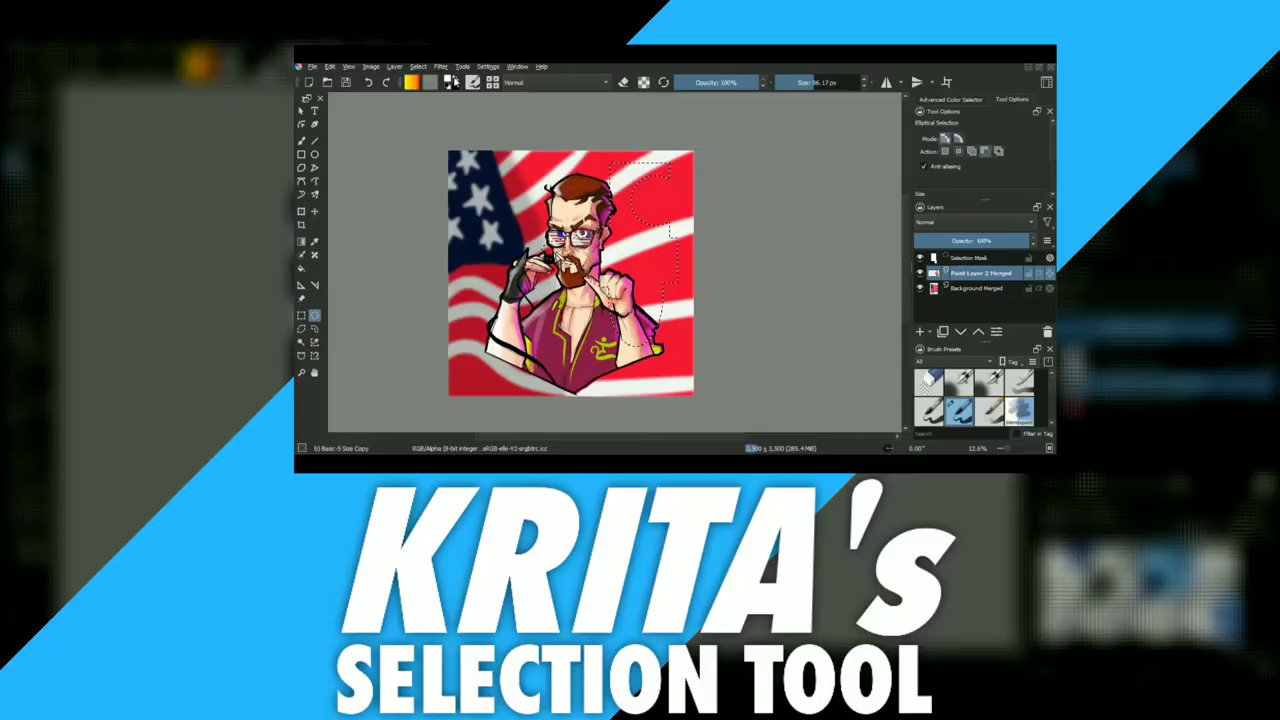
pyautogui.moveTo(622, 200)
pyautogui.mouseDown()
pyautogui.moveTo(565, 262)
pyautogui.moveTo(659, 241)
pyautogui.moveTo(627, 262)
pyautogui.moveTo(642, 308)
pyautogui.mouseUp()
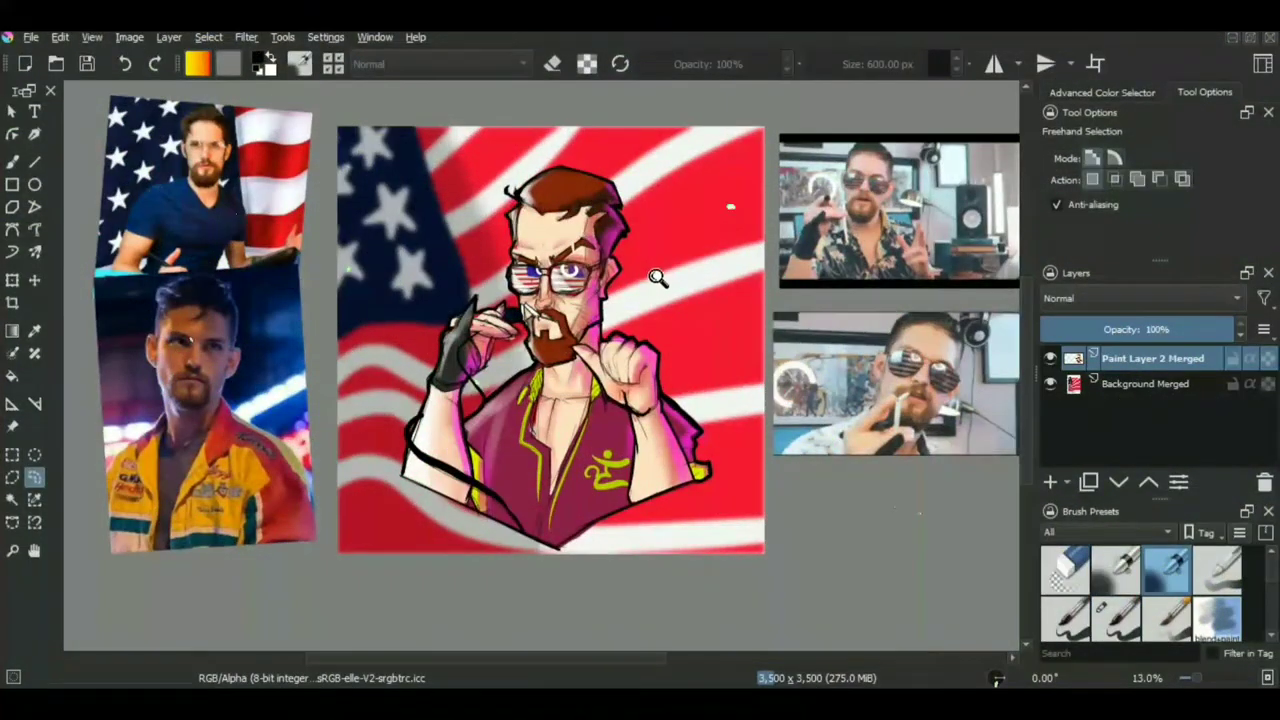
pyautogui.scroll(-2, 651, 290)
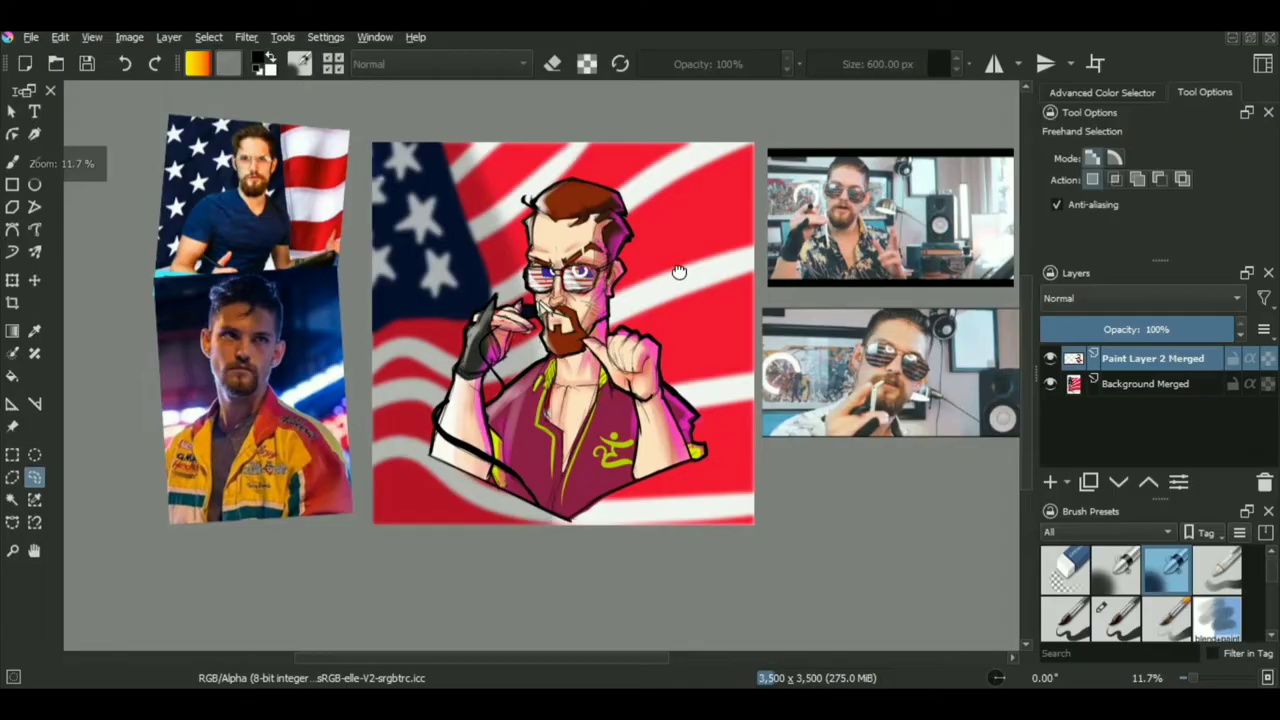
pyautogui.moveTo(674, 272); pyautogui.dragTo(663, 282)
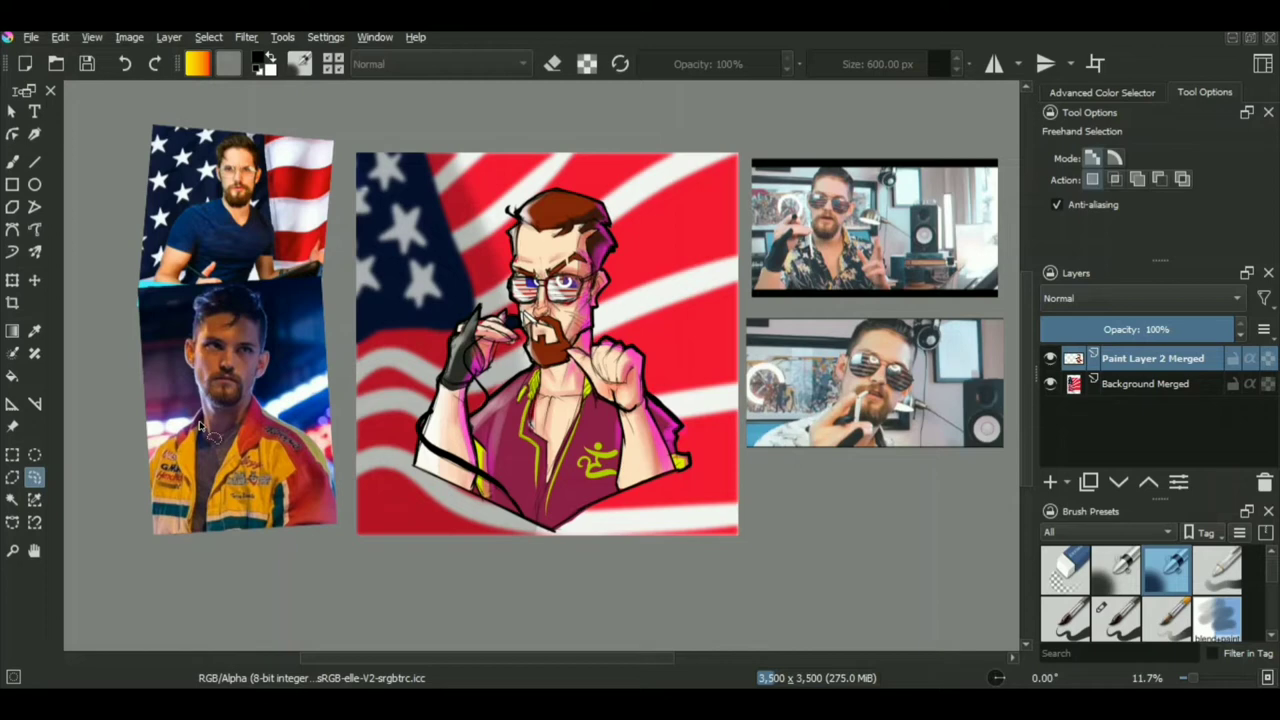
# Delete all reference photos around the caricature with the Reference Images tool's Delete All option
pyautogui.click(13, 427)
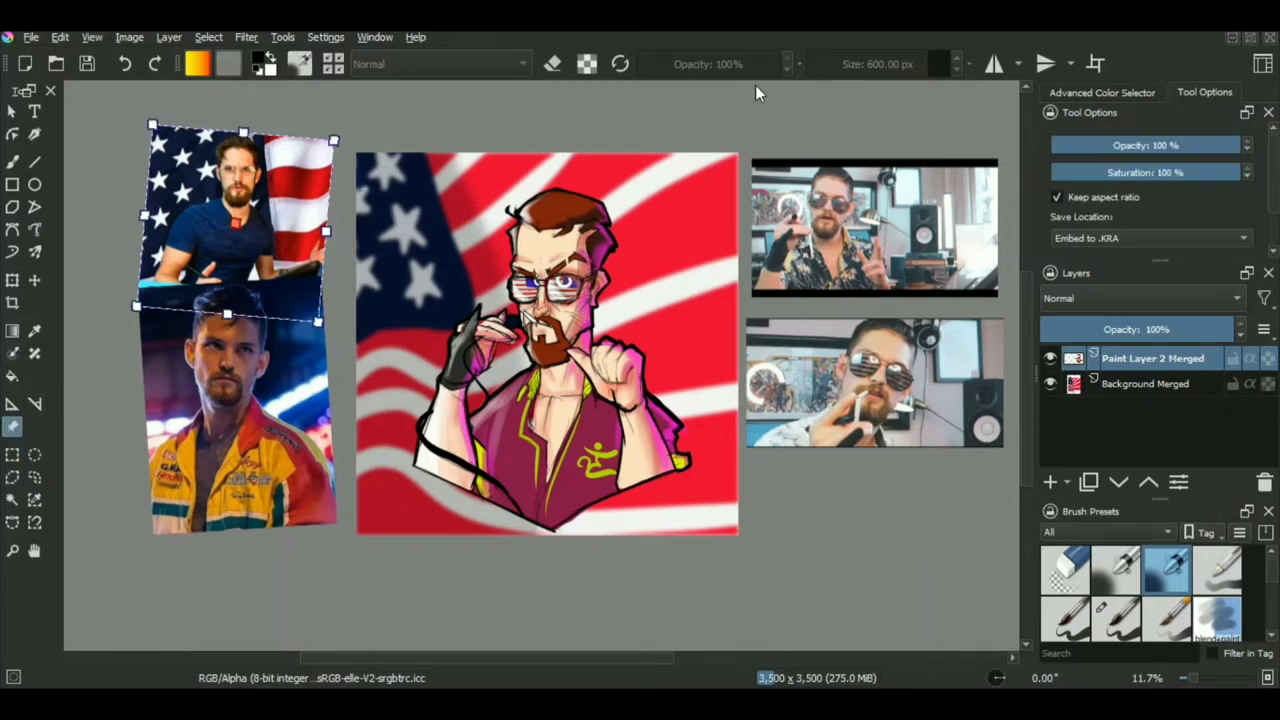
pyautogui.scroll(-2, 1266, 195)
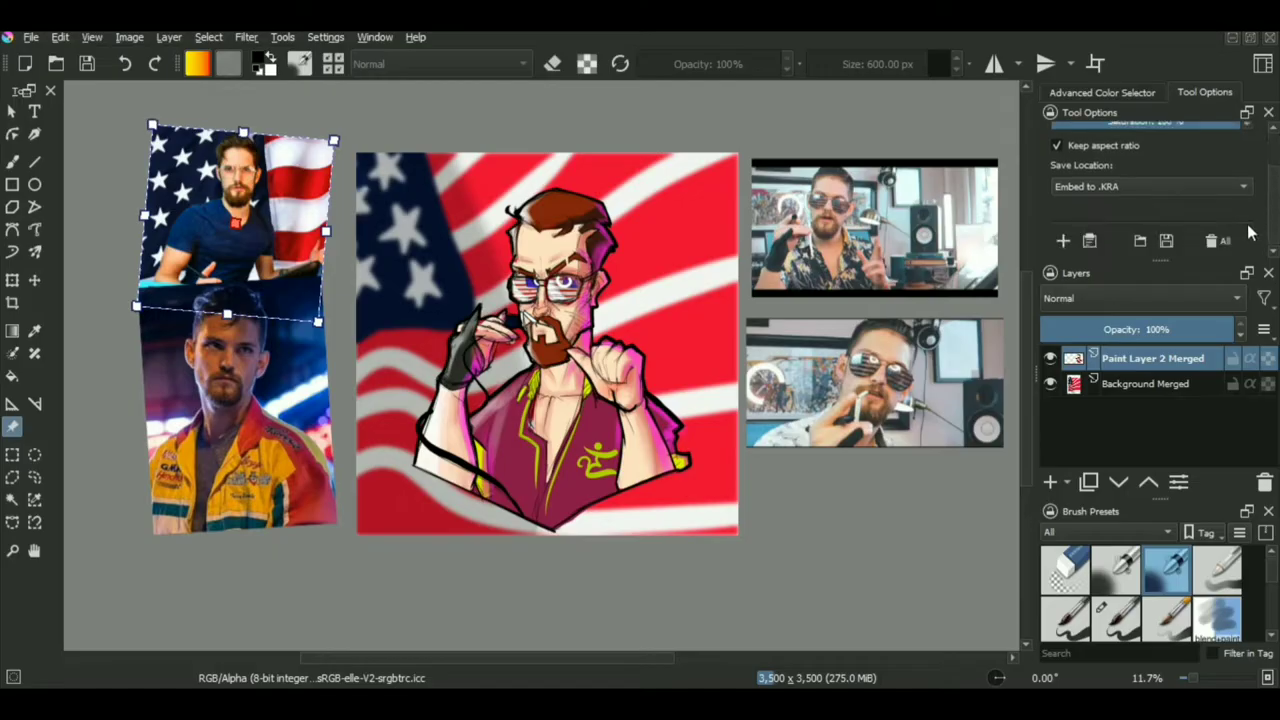
pyautogui.click(1213, 243)
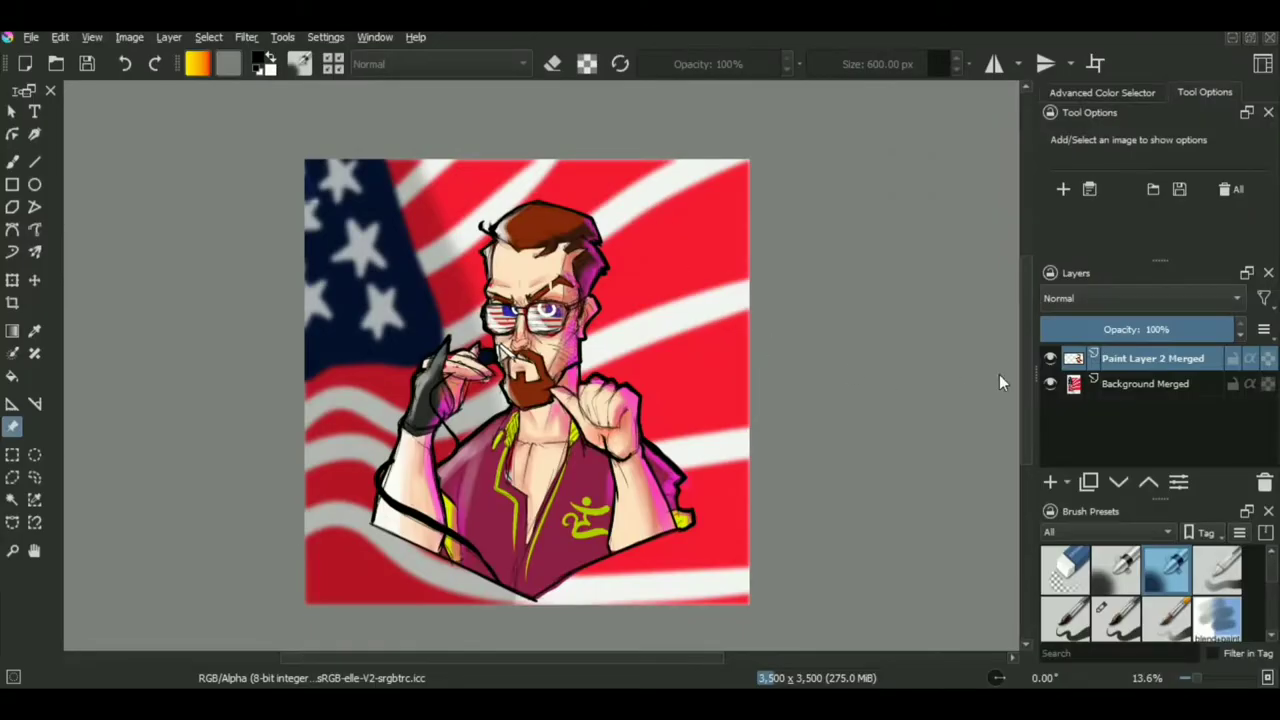
# Drag the Toolbox docker's right edge outward so the tools spread into more columns
pyautogui.moveTo(1137, 352)
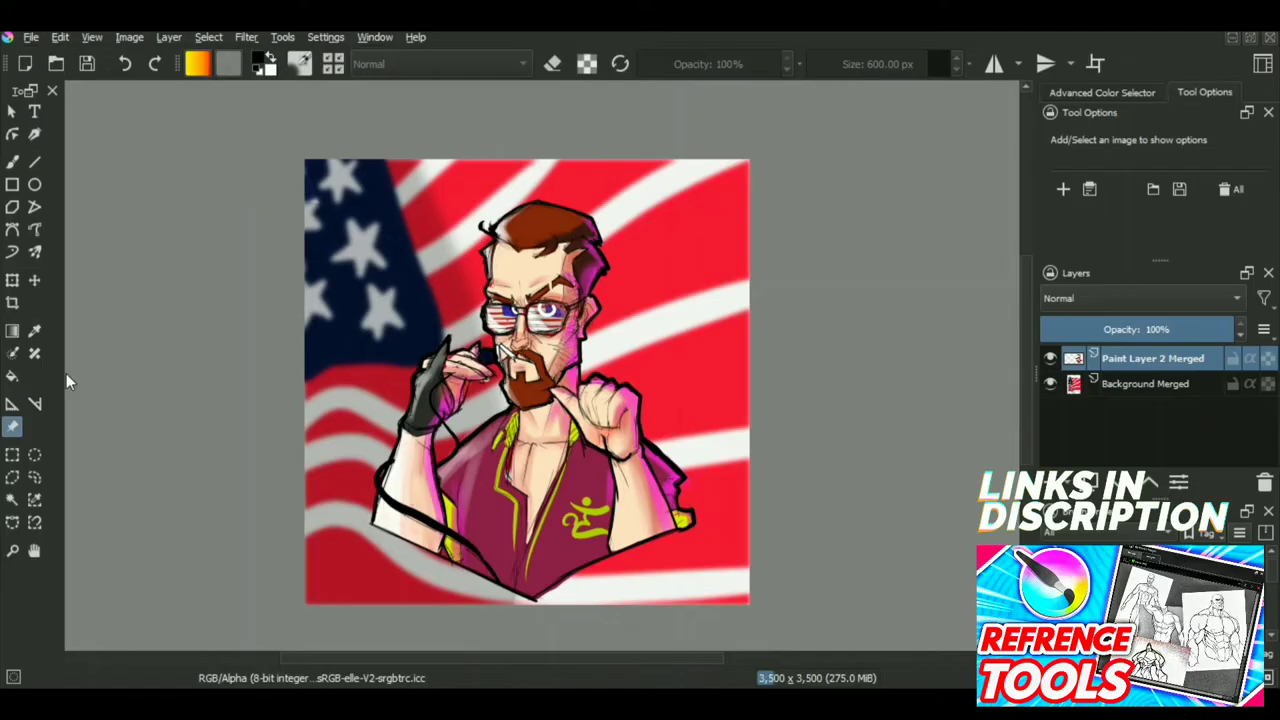
pyautogui.moveTo(66, 373); pyautogui.dragTo(68, 372)
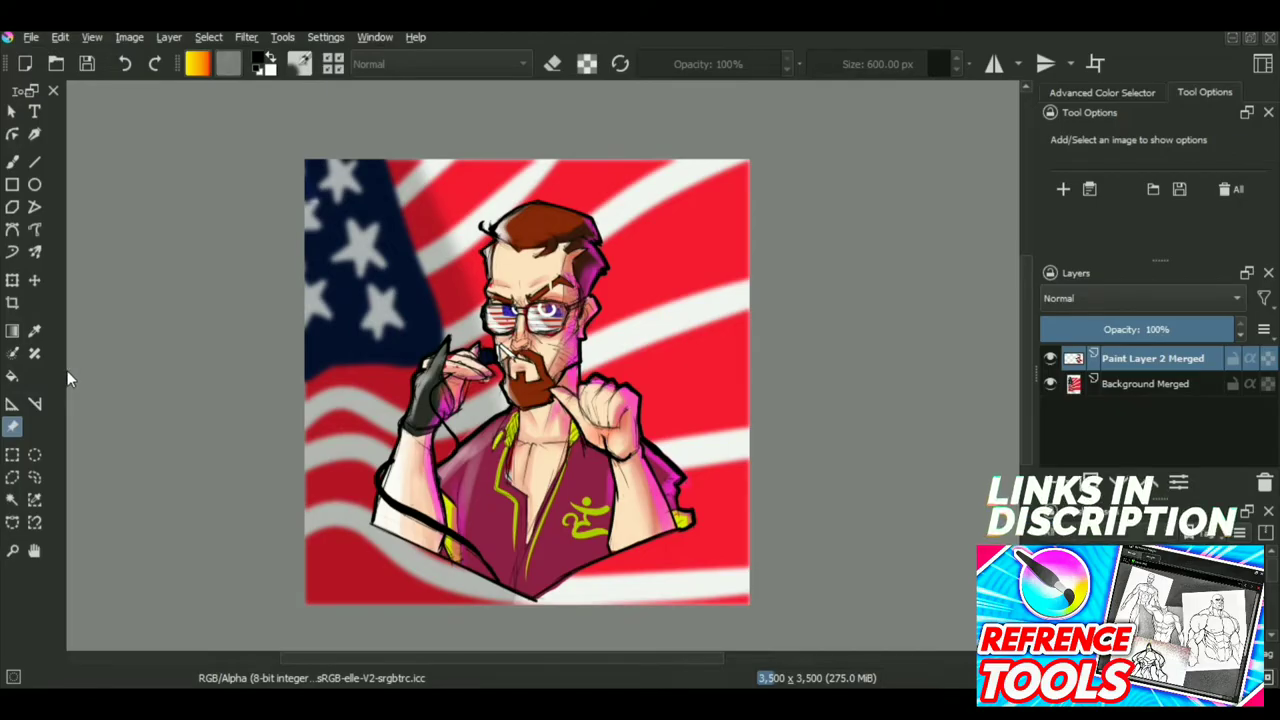
pyautogui.moveTo(65, 369)
pyautogui.mouseDown()
pyautogui.moveTo(98, 362)
pyautogui.moveTo(87, 366)
pyautogui.mouseUp()
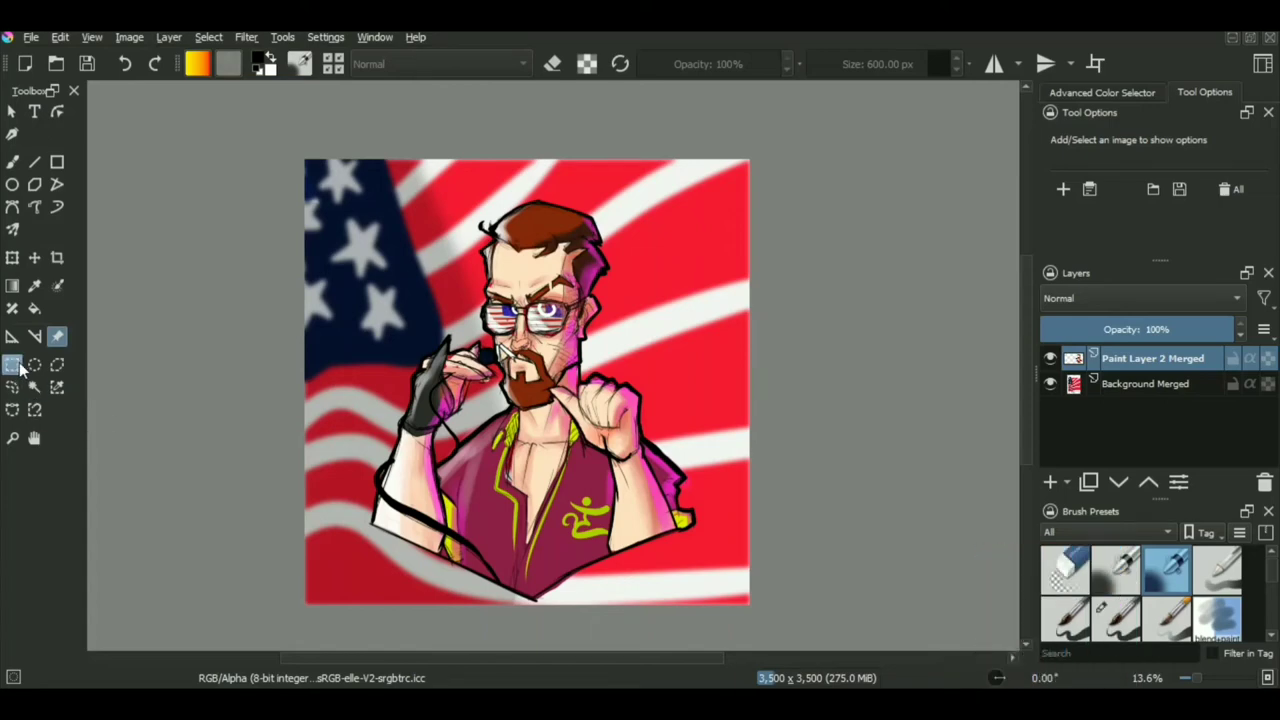
# Select the Freehand Brush tool and narrow the Toolbox back to two columns
pyautogui.click(12, 162)
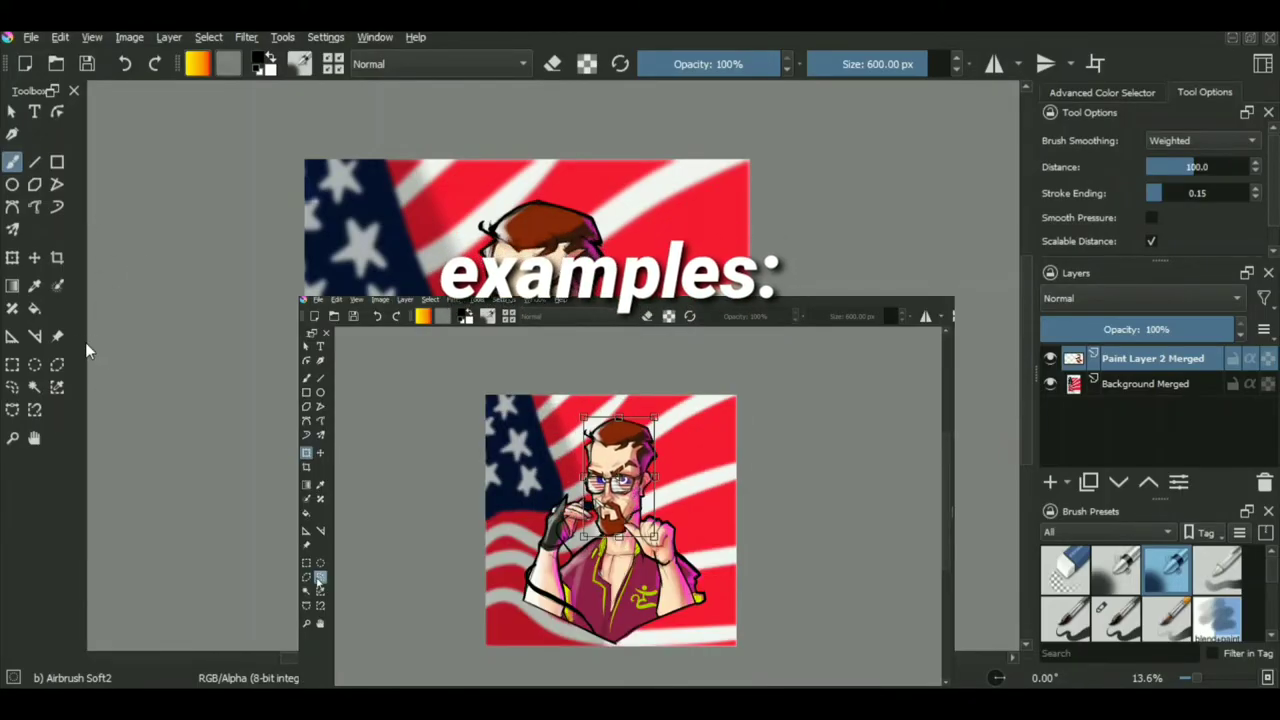
pyautogui.moveTo(85, 342); pyautogui.dragTo(56, 345)
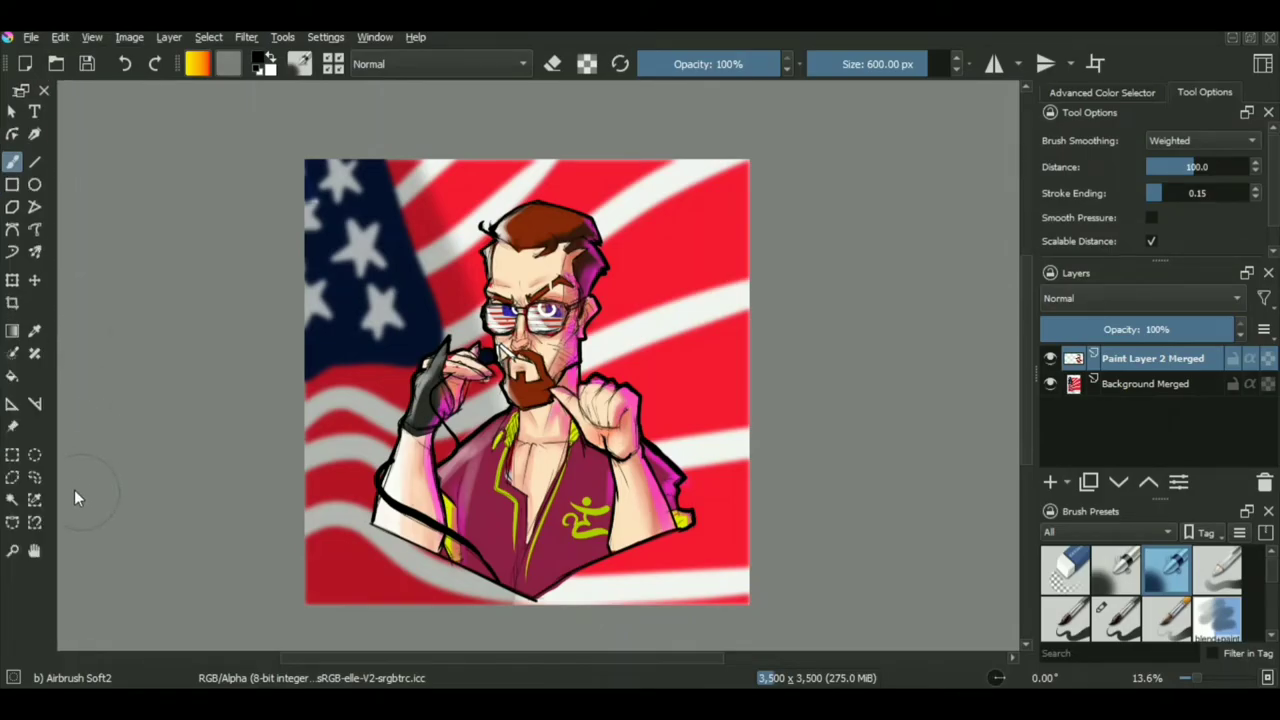
# Draw a rectangular selection over the hair, then replace it with a circular selection beside the head
pyautogui.click(13, 456)
pyautogui.scroll(-1, 448, 285)
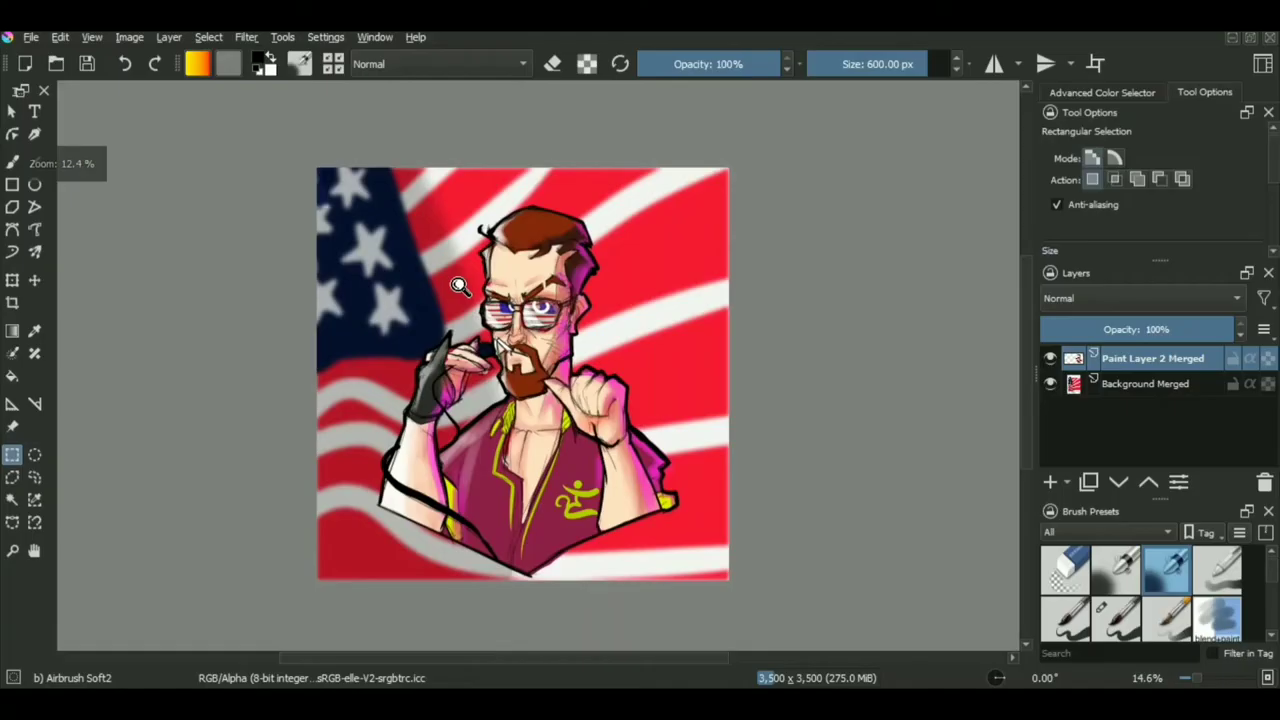
pyautogui.moveTo(411, 185); pyautogui.dragTo(590, 265)
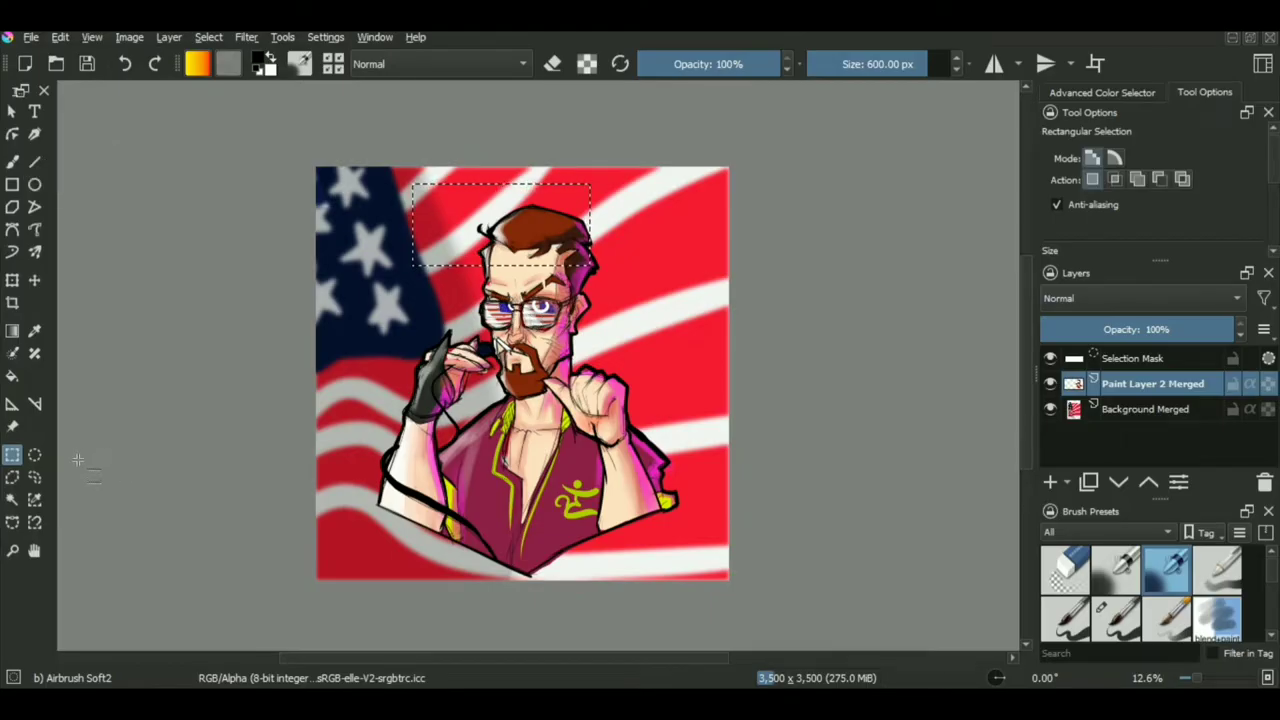
pyautogui.click(34, 454)
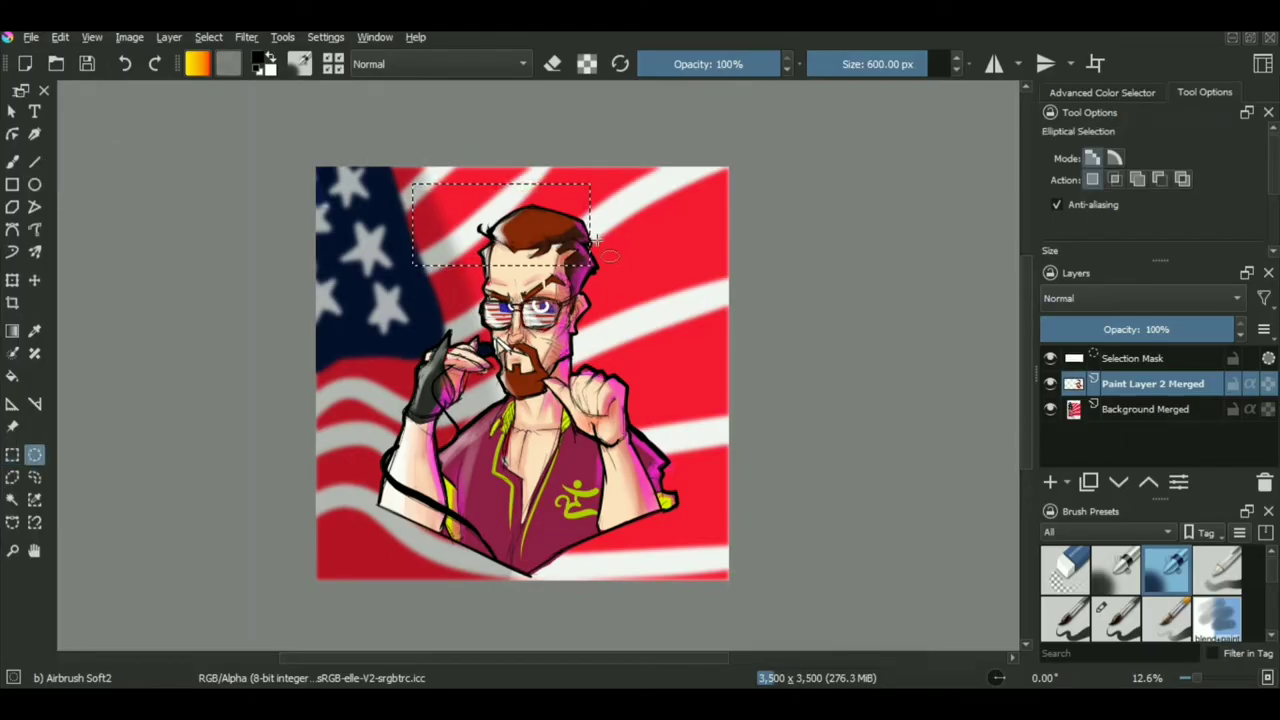
pyautogui.moveTo(603, 222); pyautogui.dragTo(716, 334)
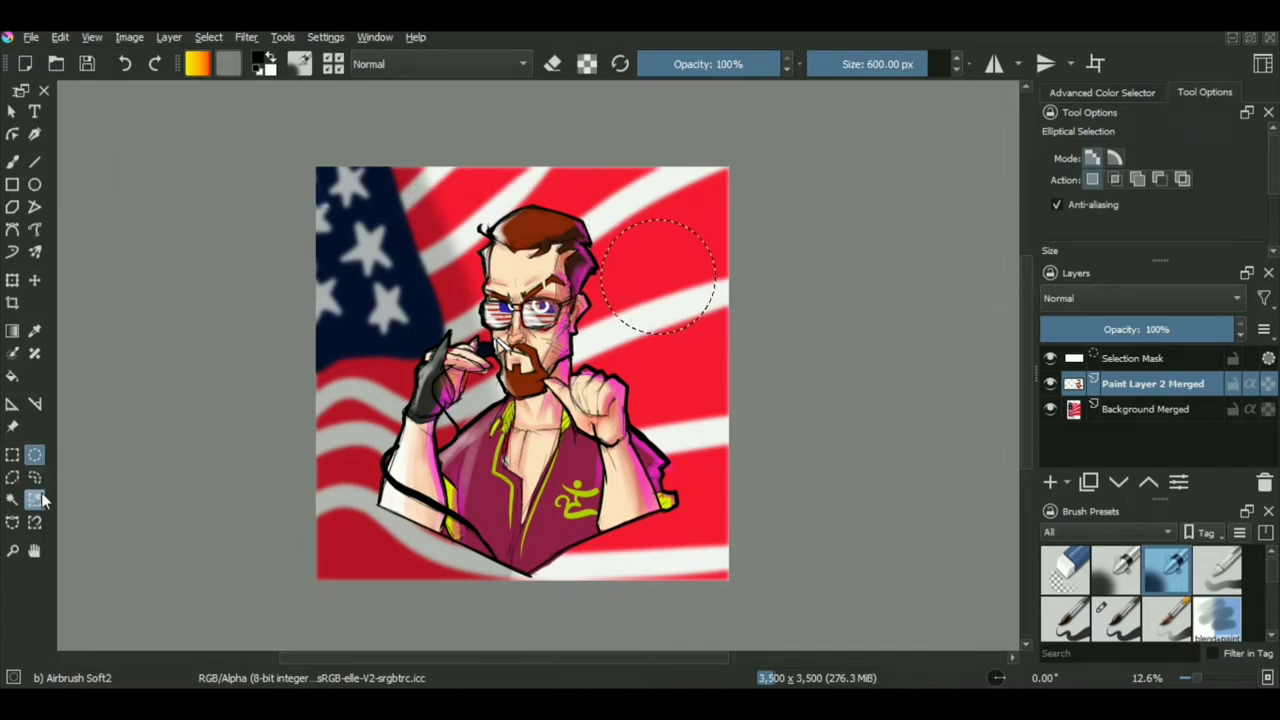
# Draw a polygonal selection around the character's hair
pyautogui.click(12, 477)
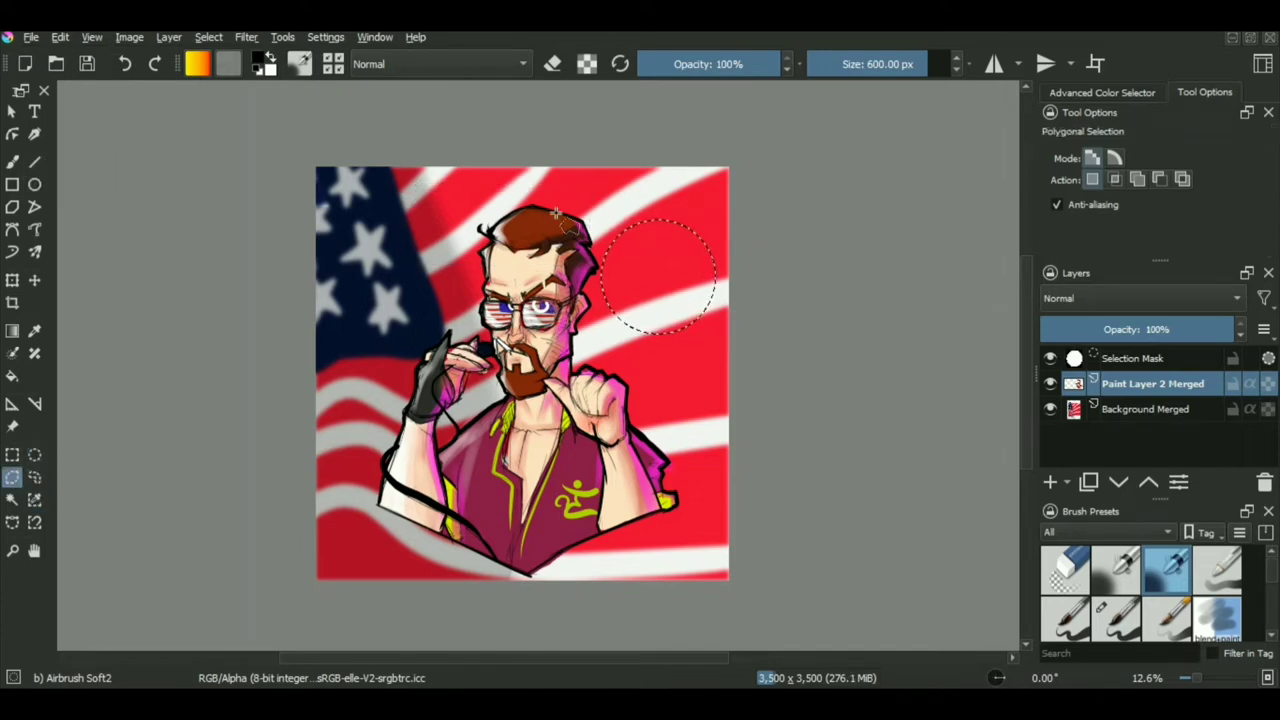
pyautogui.click(553, 185)
pyautogui.click(458, 205)
pyautogui.click(453, 277)
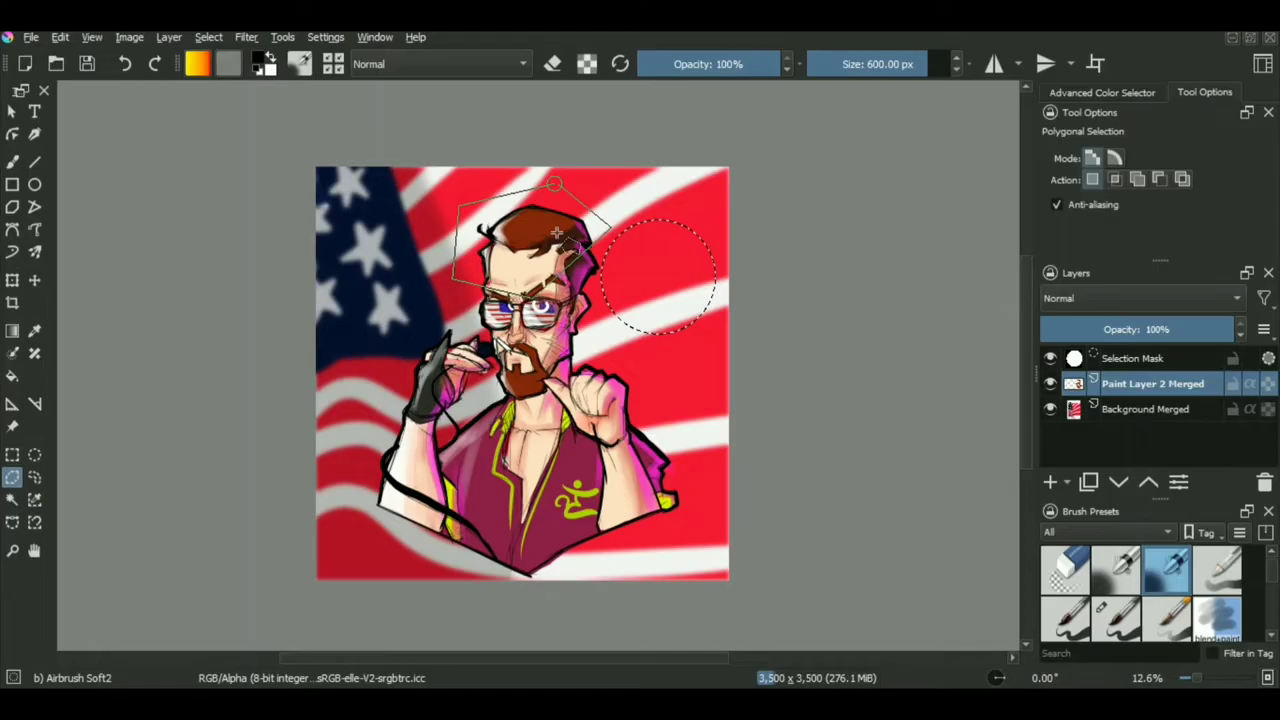
pyautogui.doubleClick(510, 270)
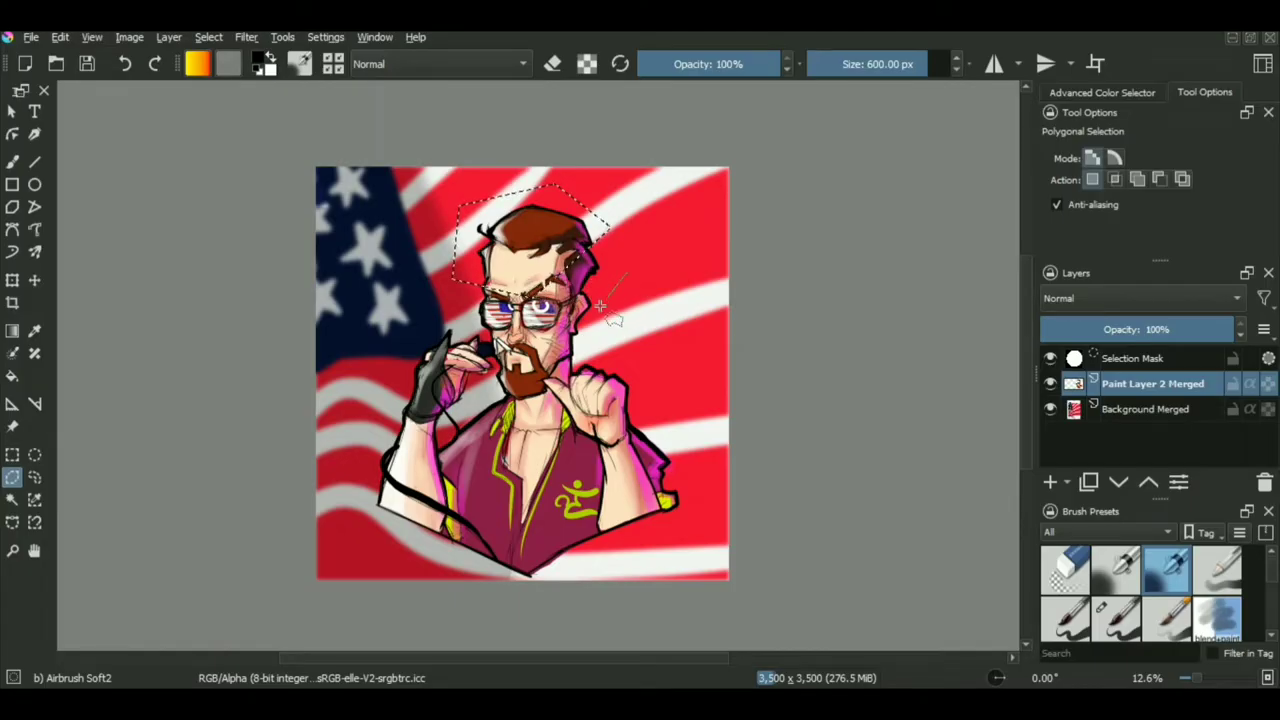
# Draw a new five-corner polygonal selection on the flag right of the head
pyautogui.click(610, 360)
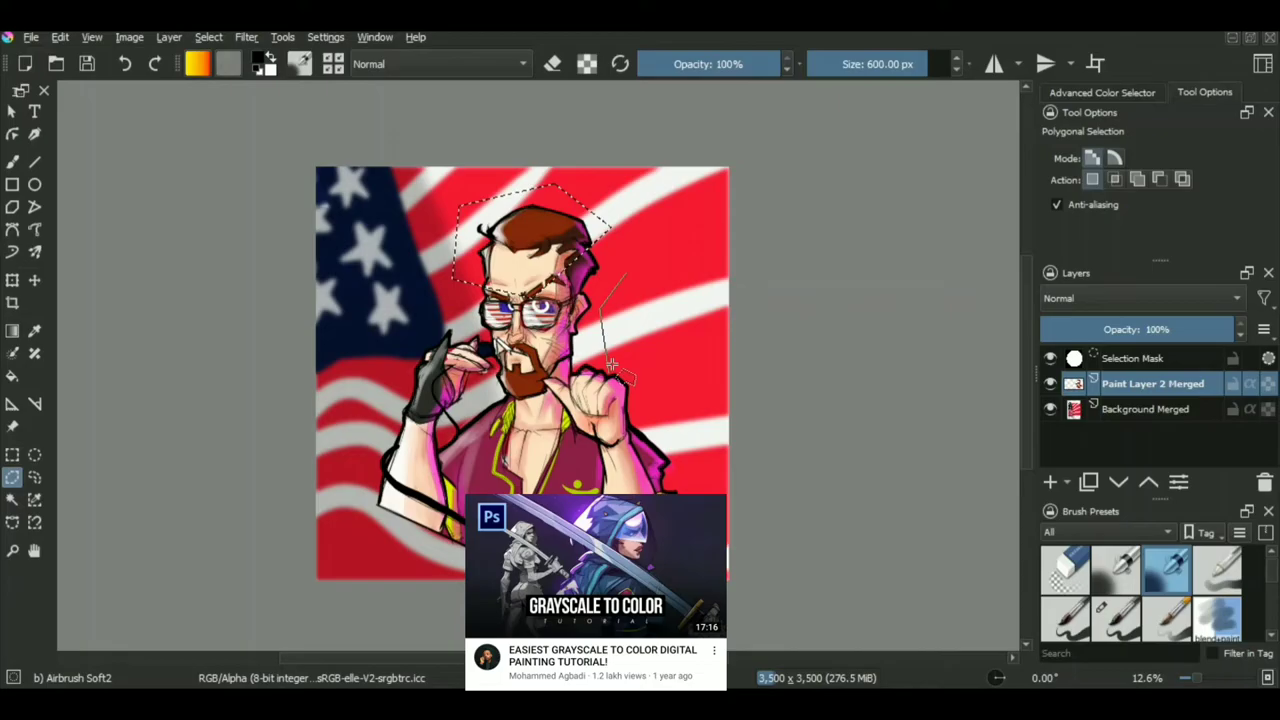
pyautogui.click(667, 344)
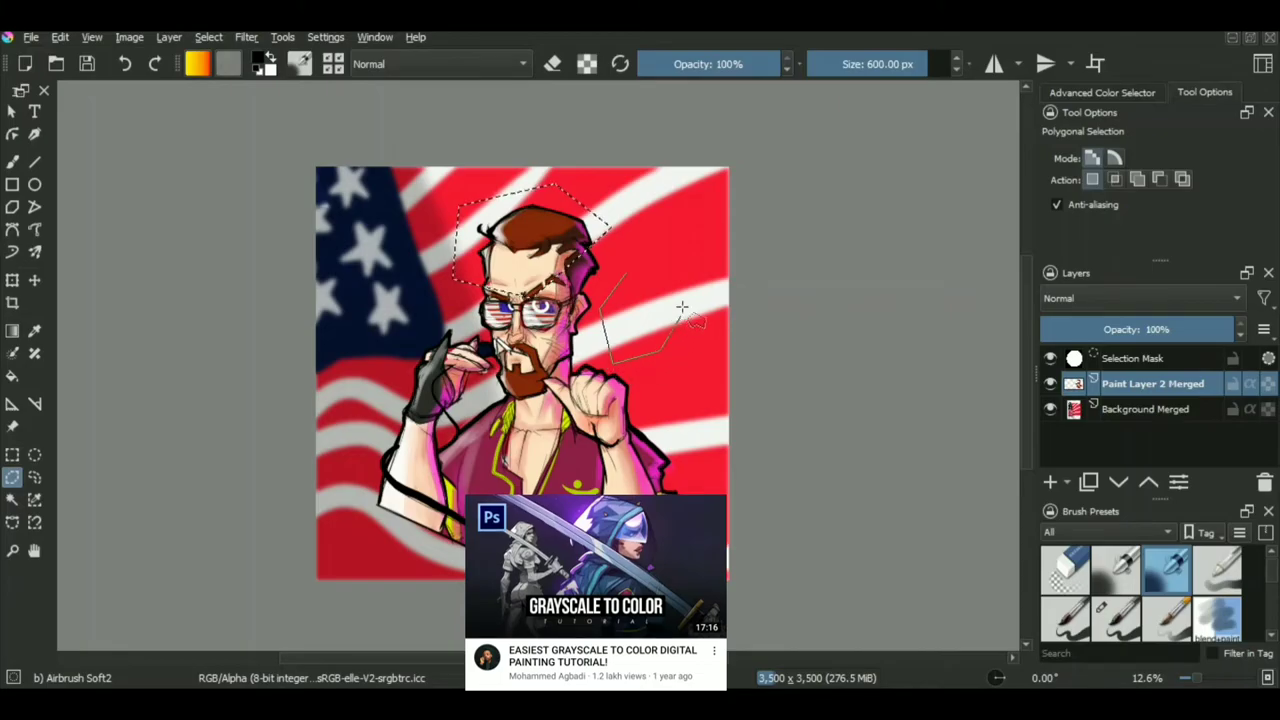
pyautogui.click(681, 307)
pyautogui.click(662, 284)
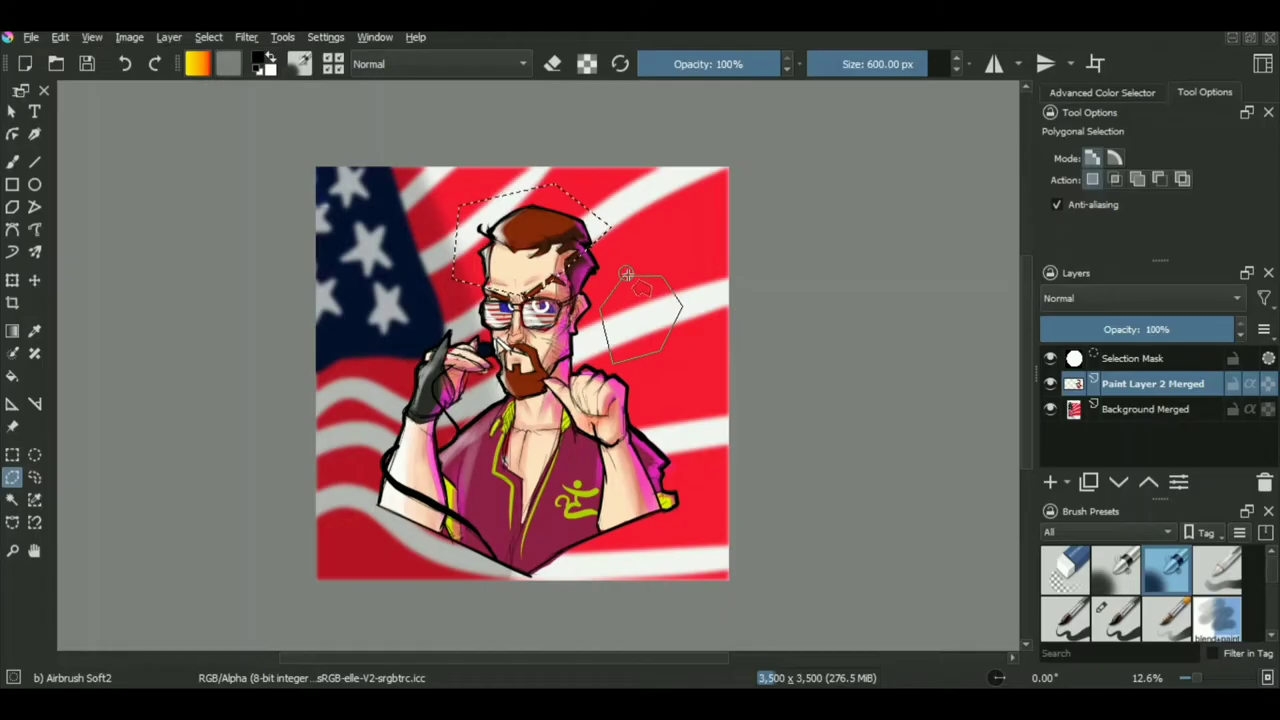
pyautogui.doubleClick(603, 320)
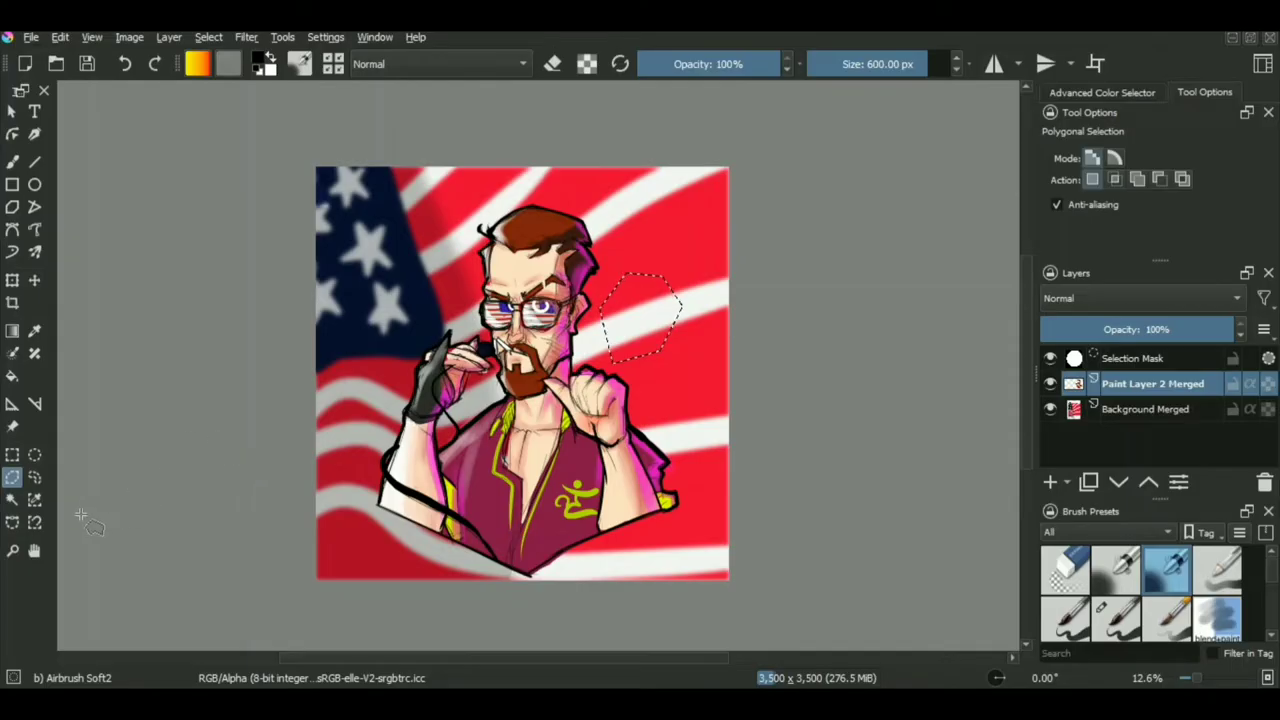
# Trace a freehand selection around the character's head and beard
pyautogui.click(35, 479)
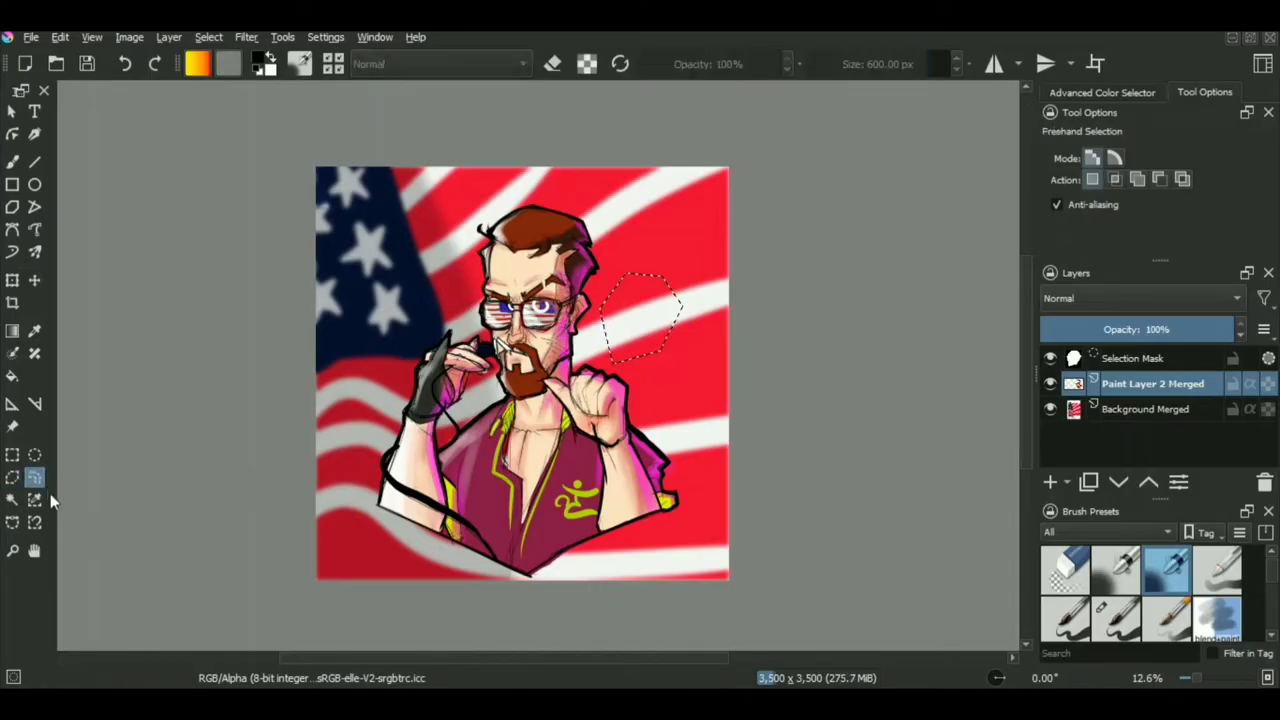
pyautogui.scroll(1, 610, 261)
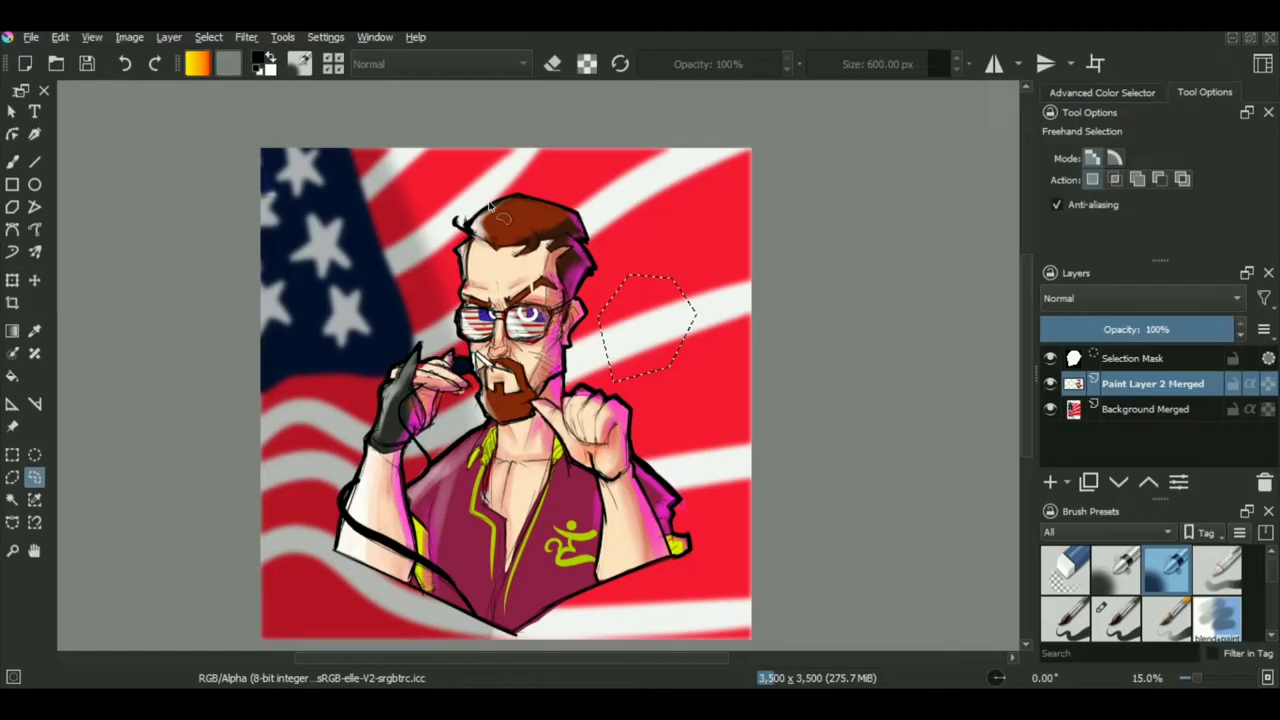
pyautogui.scroll(-3, 513, 305)
pyautogui.scroll(2, 525, 315)
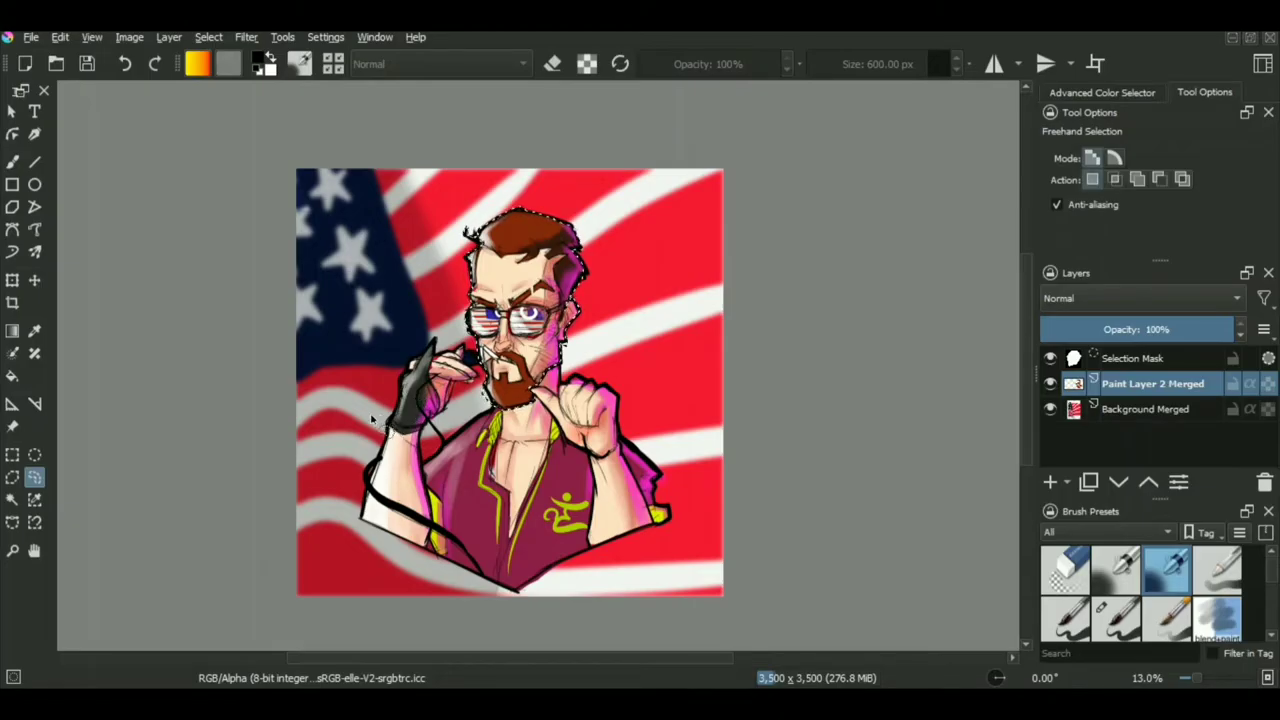
pyautogui.click(12, 162)
pyautogui.scroll(1, 624, 330)
pyautogui.scroll(1, 624, 330)
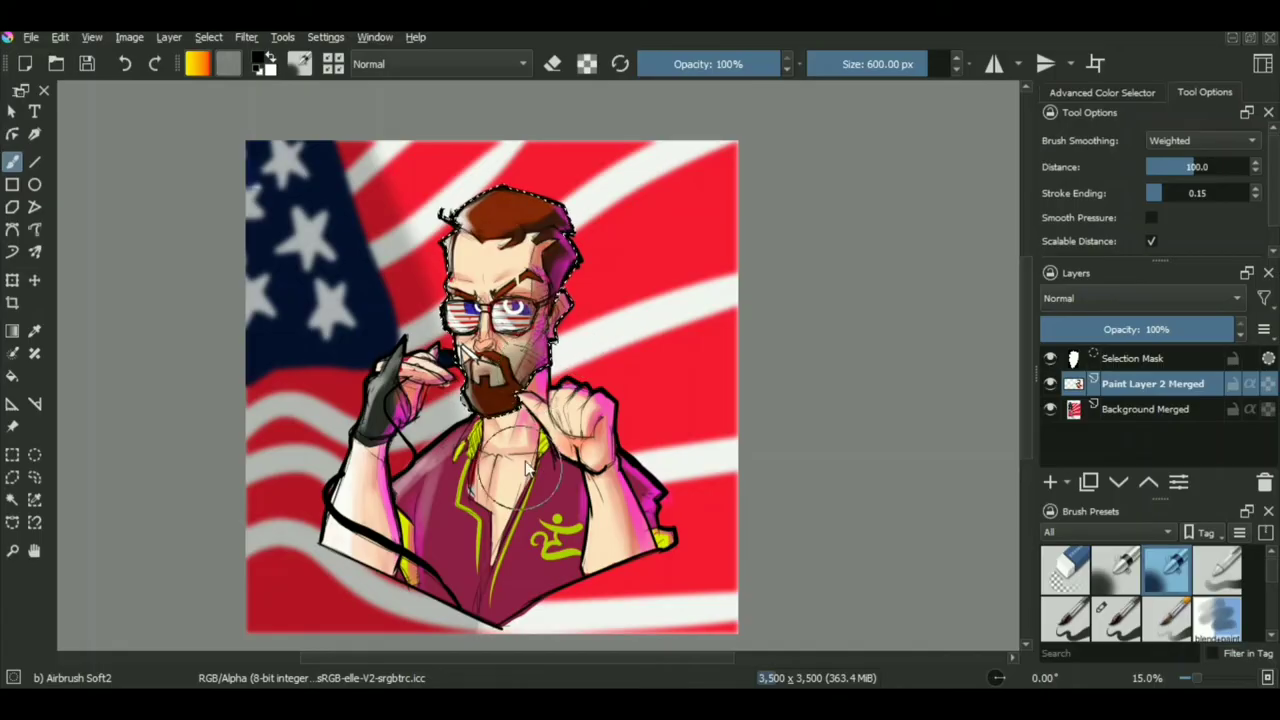
pyautogui.keyDown('ctrl'); pyautogui.click(527, 370); pyautogui.keyUp('ctrl')
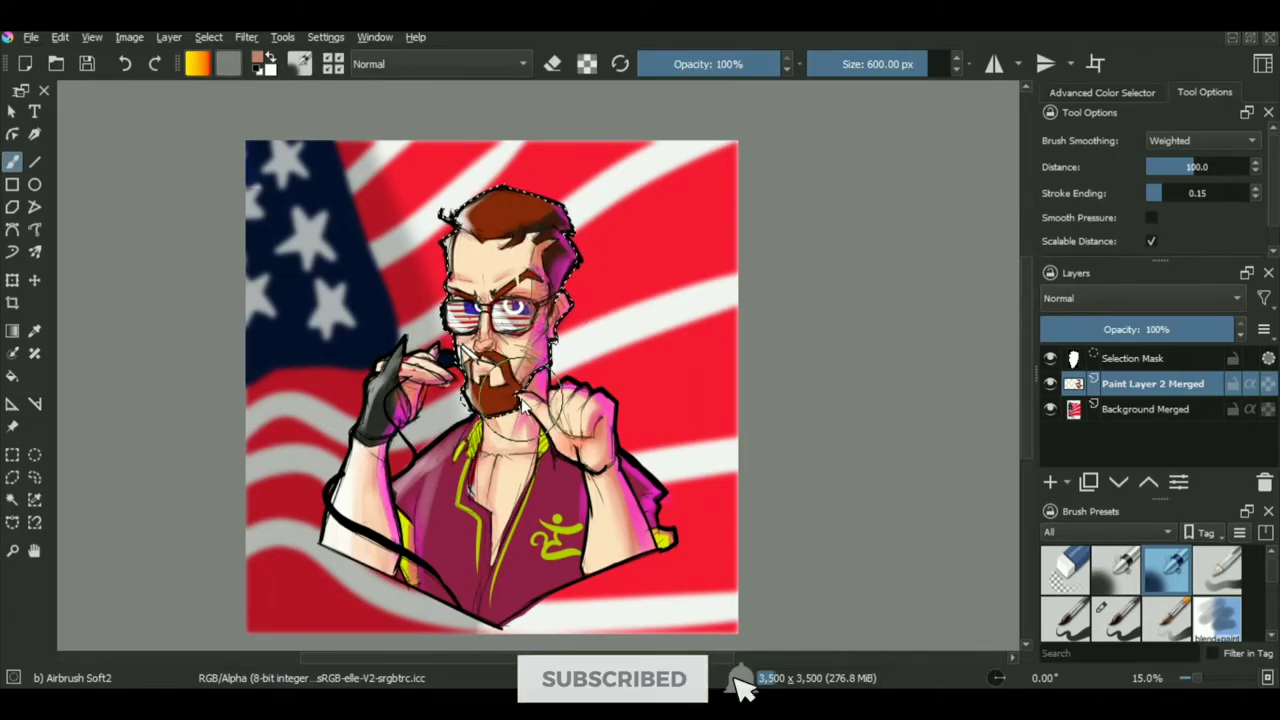
pyautogui.press('-')
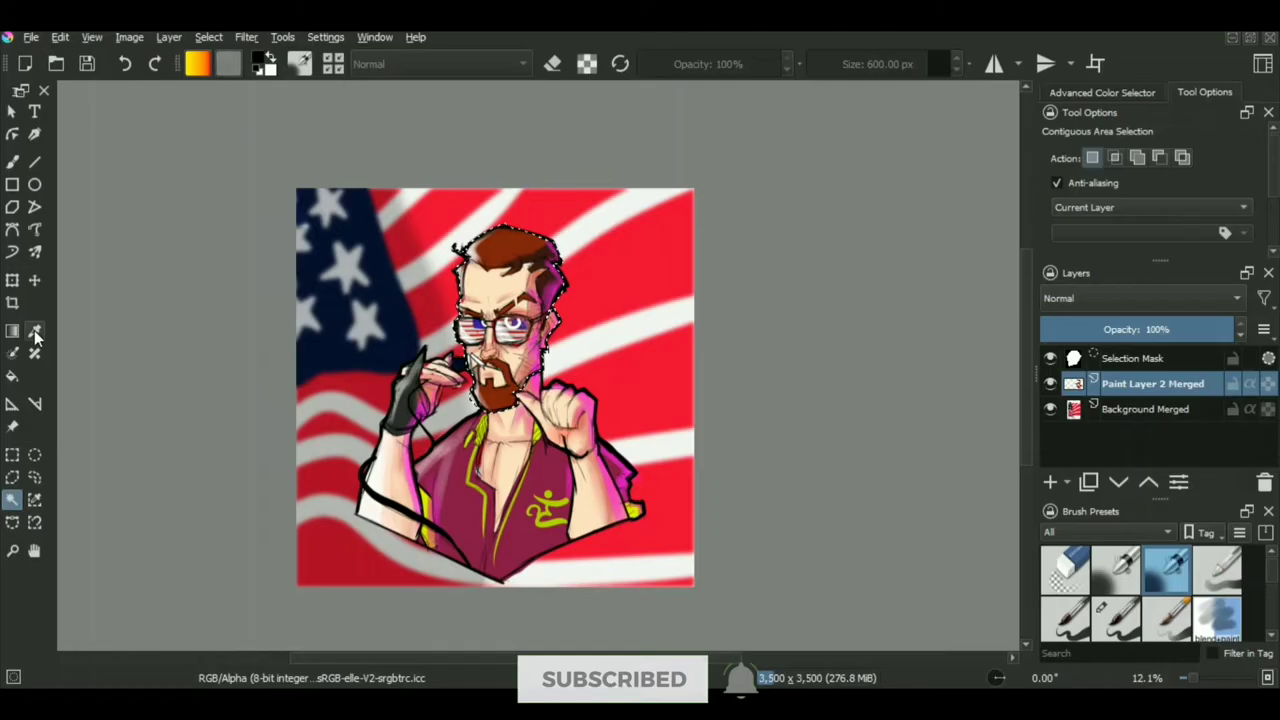
pyautogui.click(12, 280)
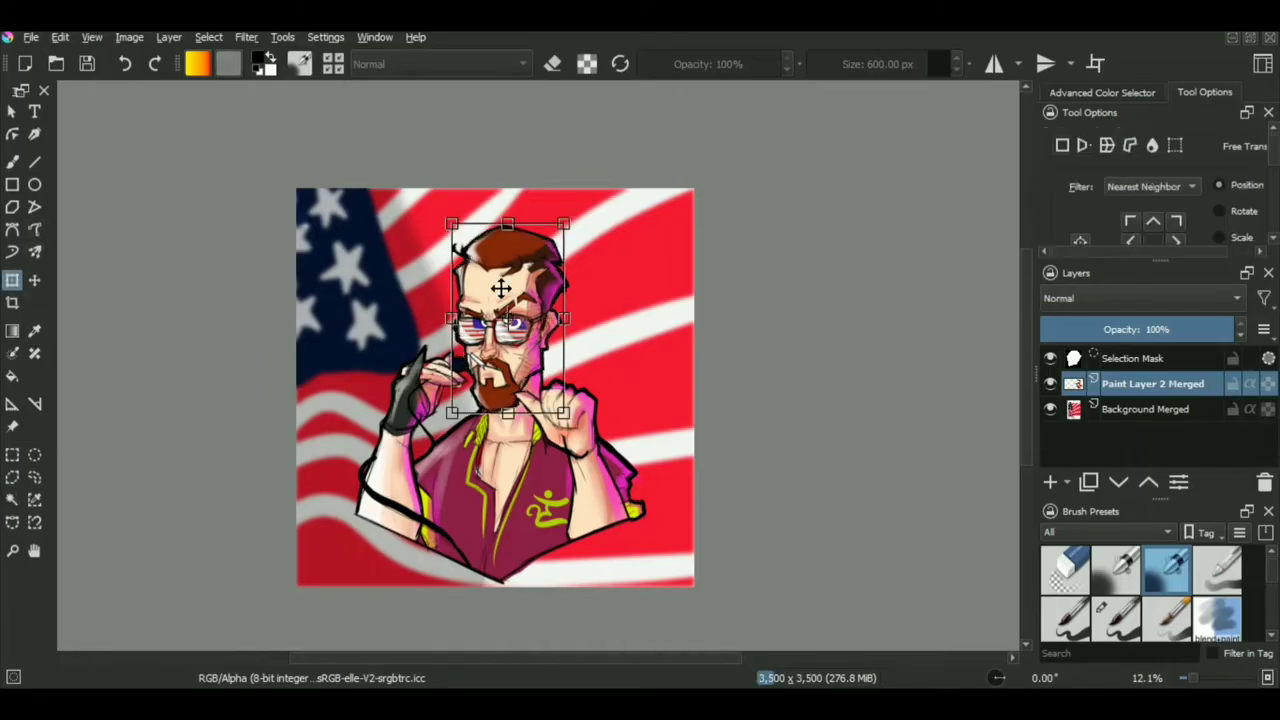
pyautogui.moveTo(500, 270); pyautogui.dragTo(449, 273)
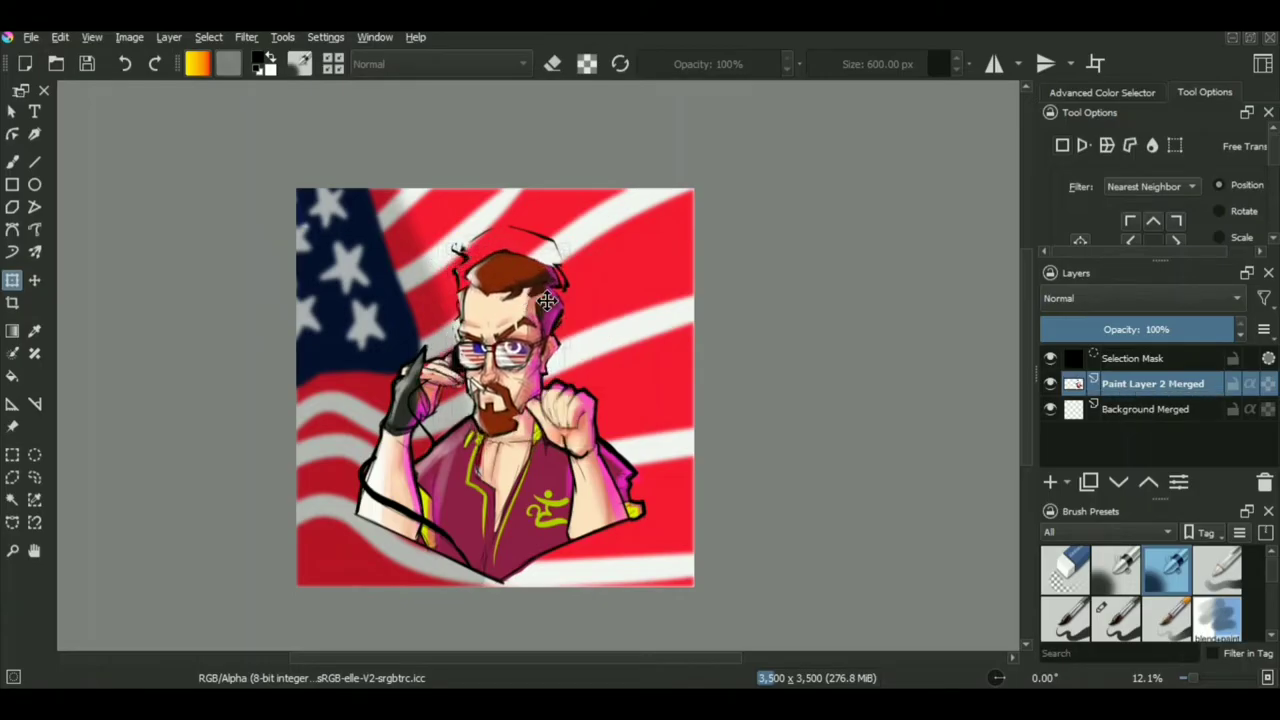
pyautogui.click(547, 301)
pyautogui.moveTo(555, 300); pyautogui.dragTo(481, 256)
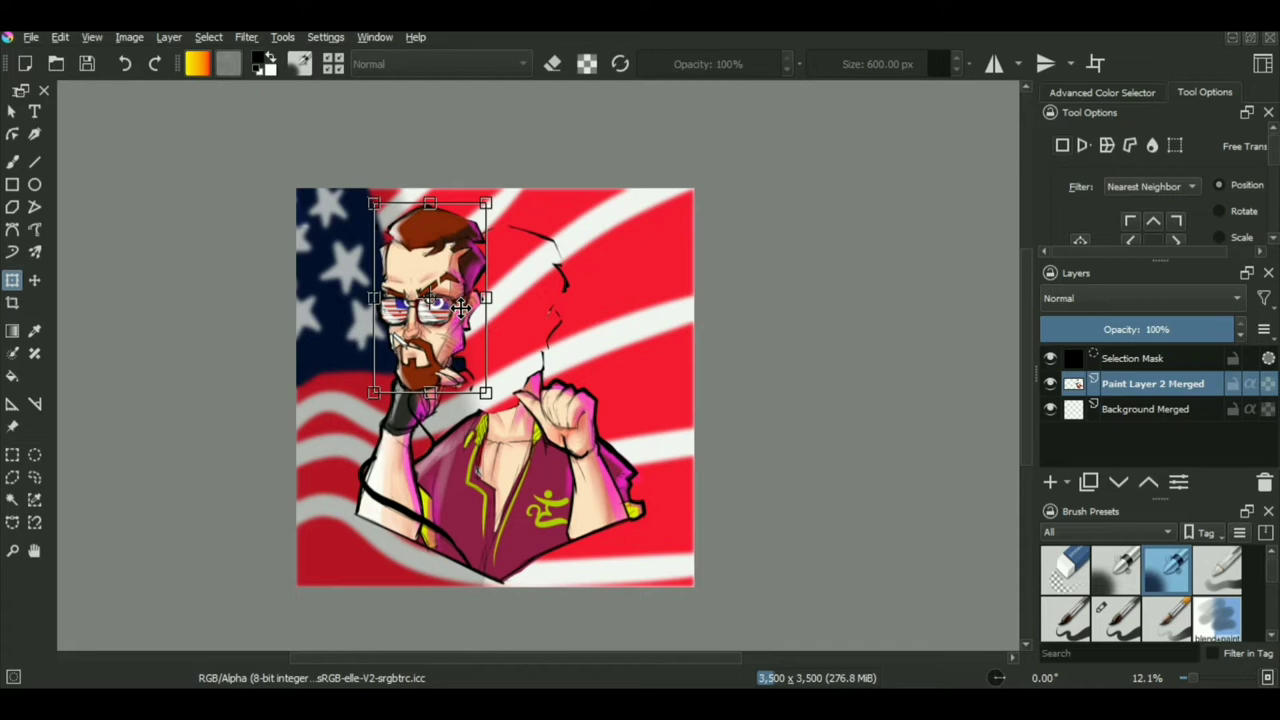
pyautogui.moveTo(461, 308); pyautogui.dragTo(537, 312)
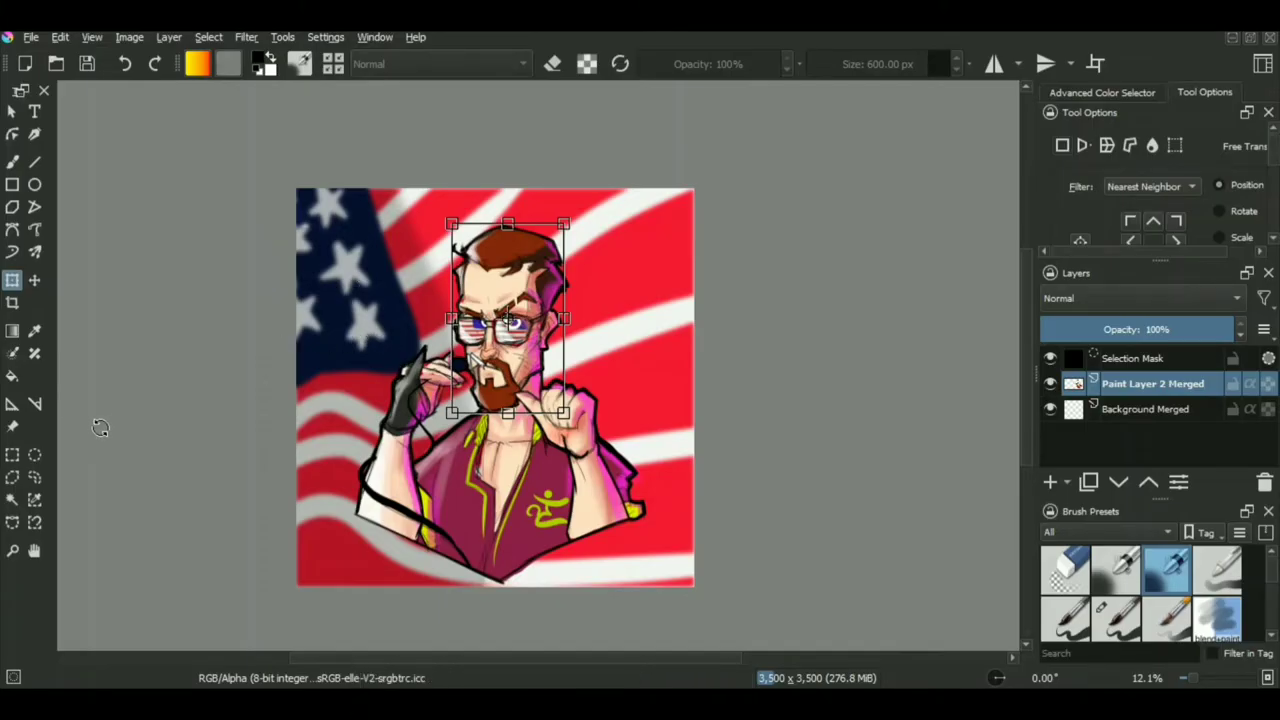
pyautogui.click(36, 477)
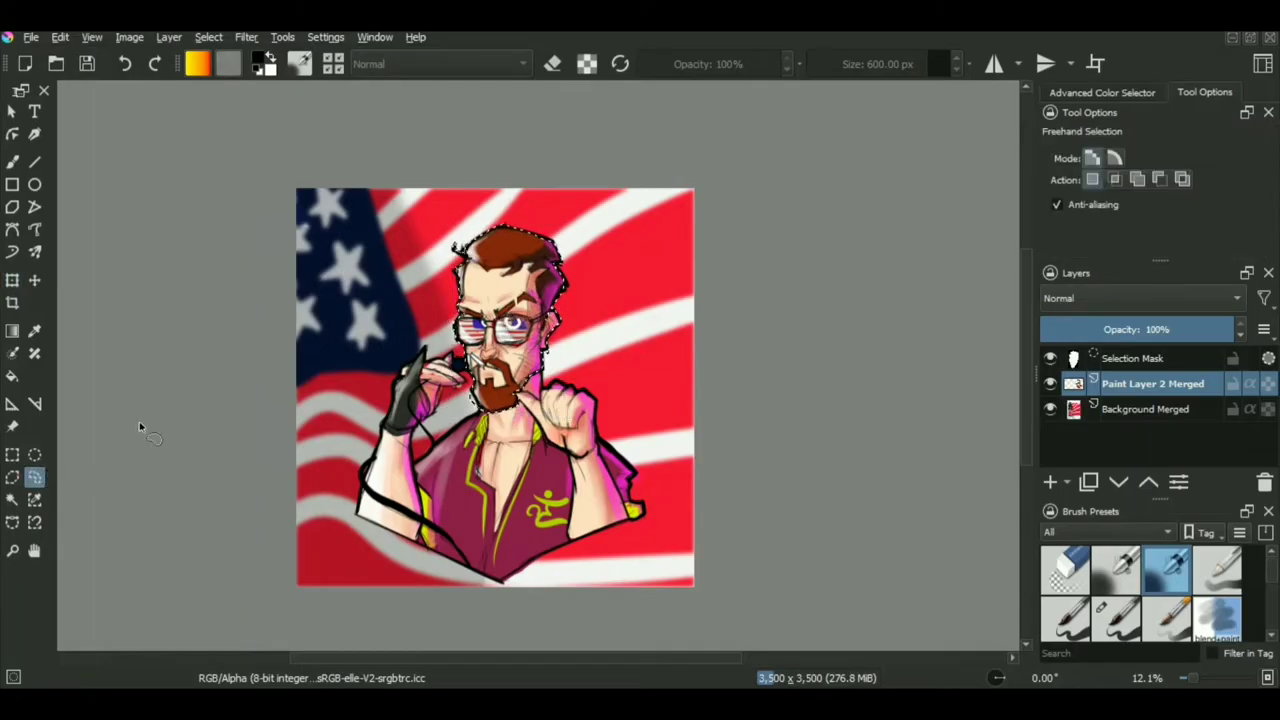
# Invert the selection so the background around the head is selected
pyautogui.click(170, 40)
pyautogui.moveTo(209, 37)
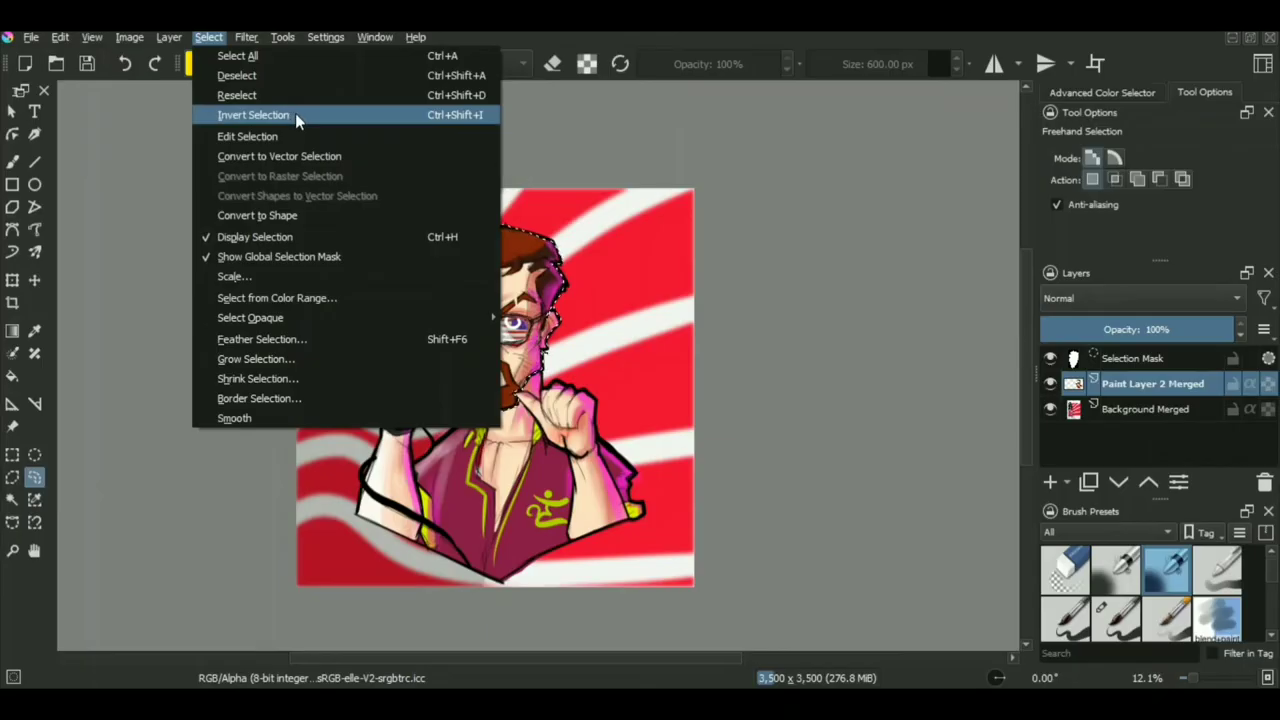
pyautogui.click(441, 150)
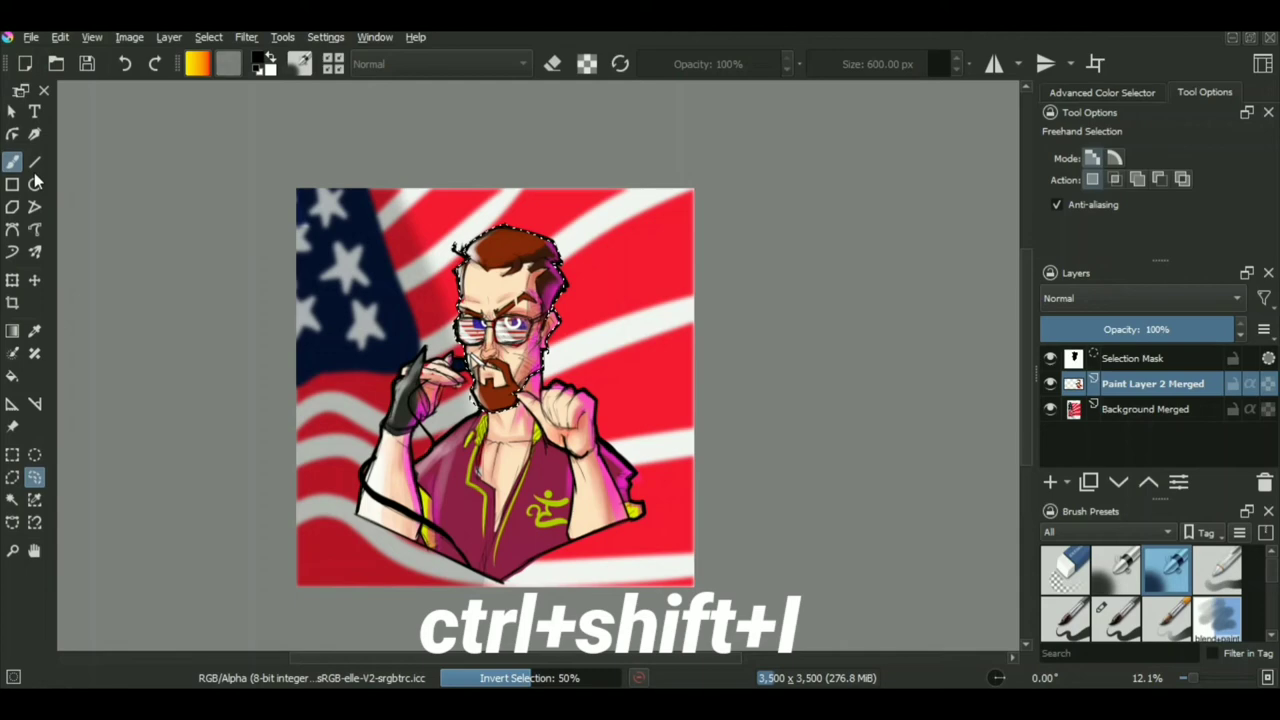
# Paint dark airbrush shading into the background beside the head
pyautogui.click(12, 160)
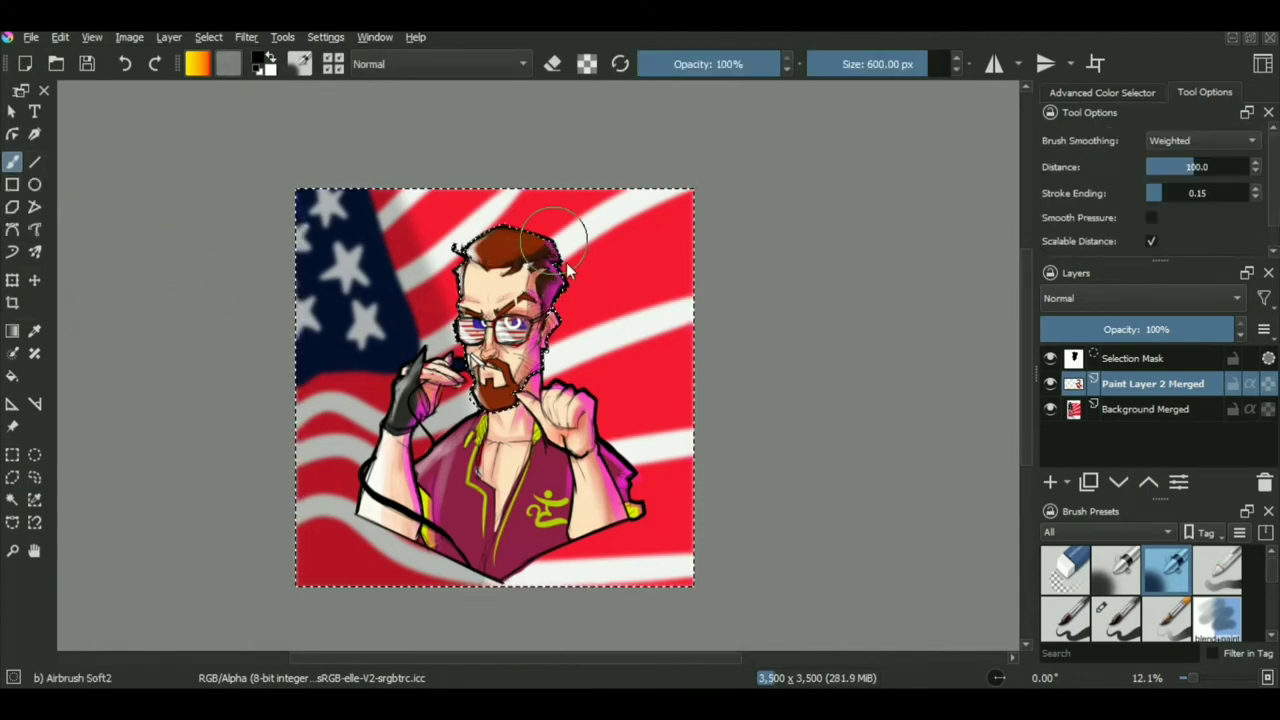
pyautogui.moveTo(567, 268)
pyautogui.mouseDown()
pyautogui.moveTo(569, 302)
pyautogui.moveTo(534, 386)
pyautogui.moveTo(562, 314)
pyautogui.moveTo(558, 262)
pyautogui.moveTo(546, 242)
pyautogui.moveTo(476, 230)
pyautogui.moveTo(454, 290)
pyautogui.moveTo(475, 370)
pyautogui.mouseUp()
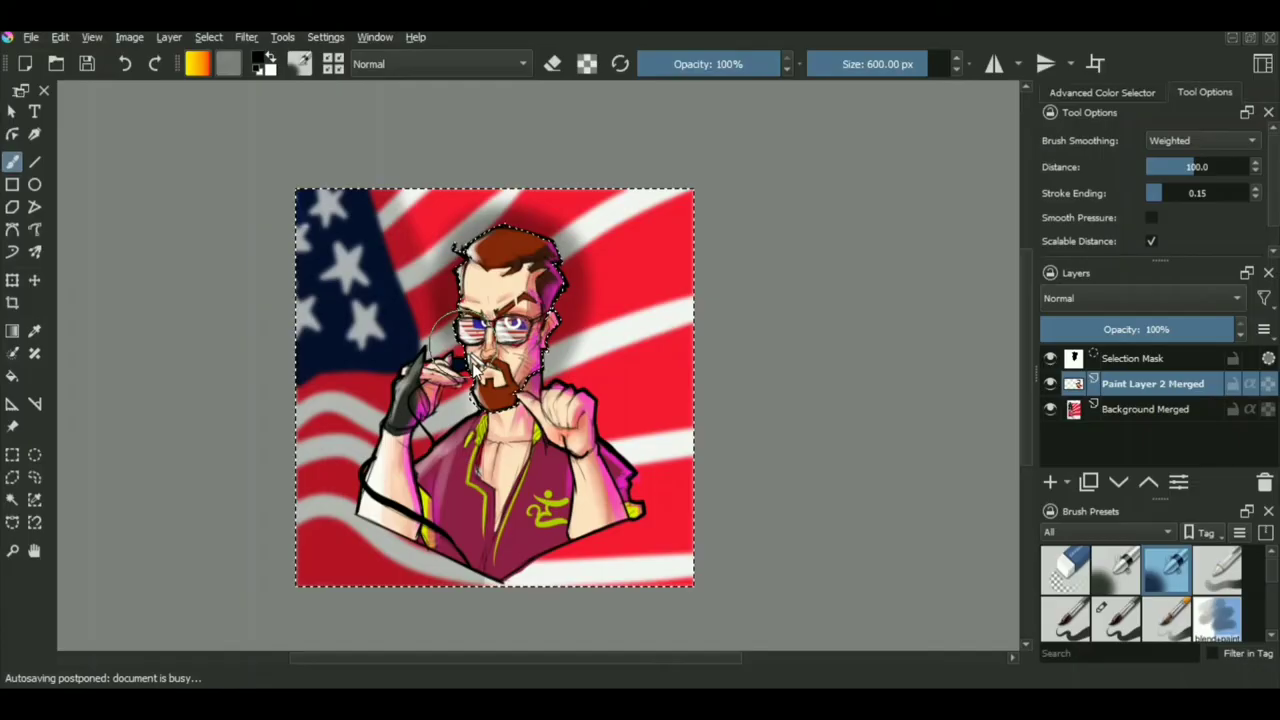
pyautogui.scroll(-2, 363, 388)
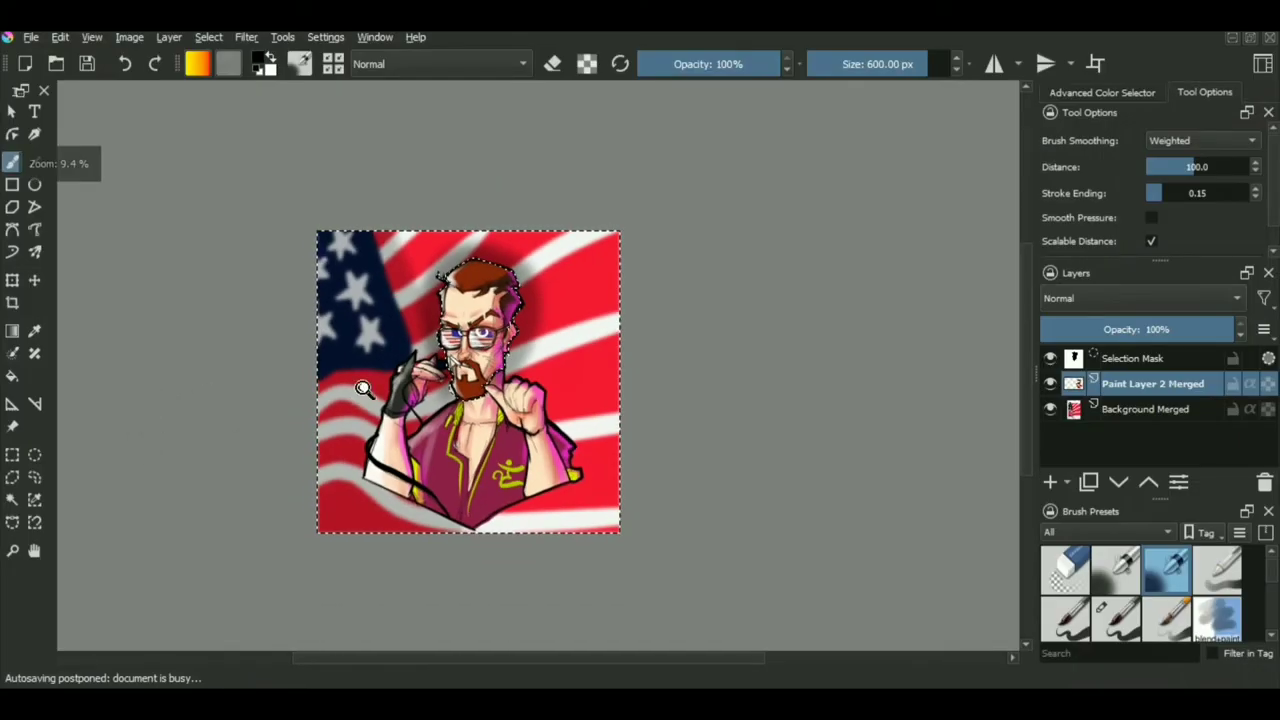
pyautogui.scroll(1, 387, 367)
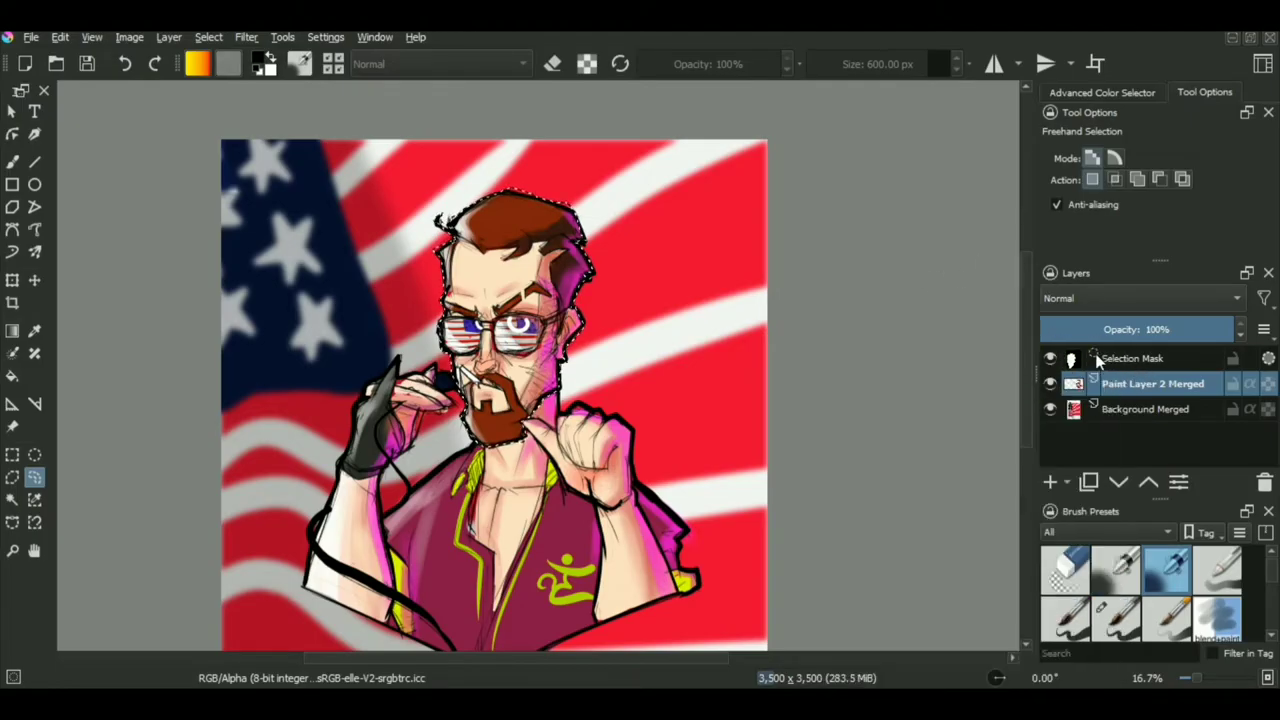
# Select the Selection Mask layer and hide the paint layers to view the mask alone
pyautogui.click(1097, 360)
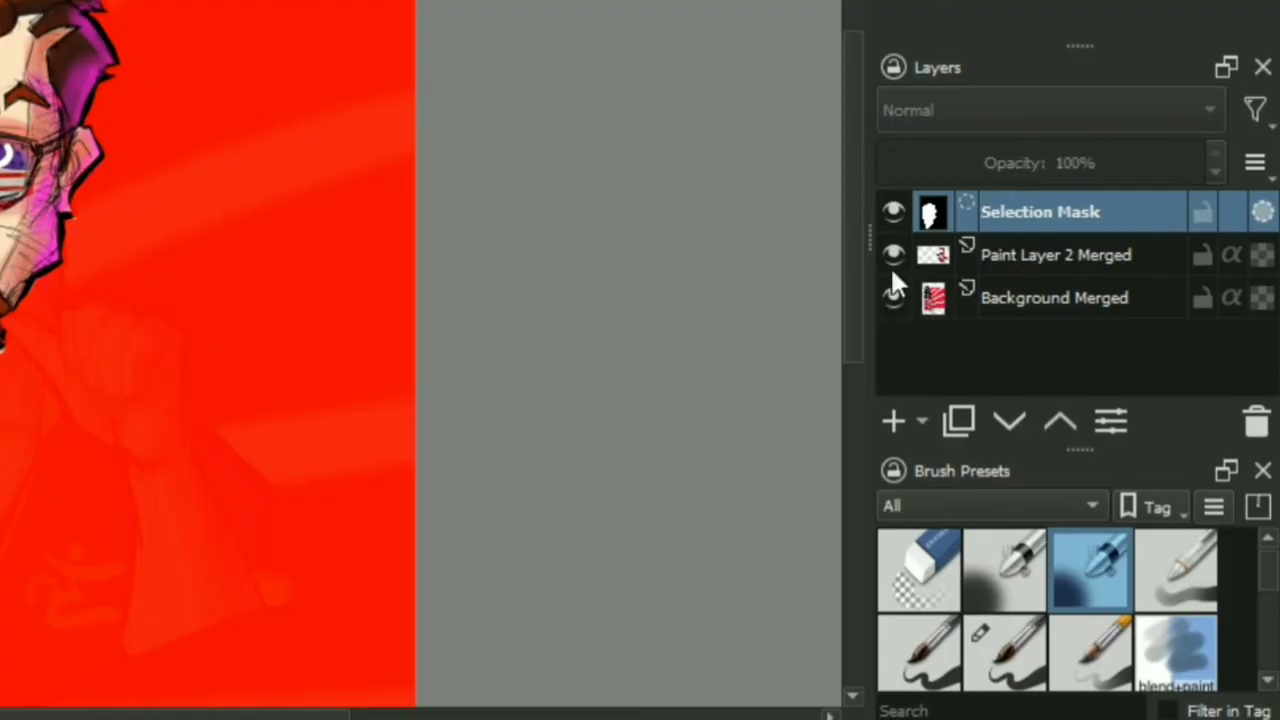
pyautogui.click(895, 298)
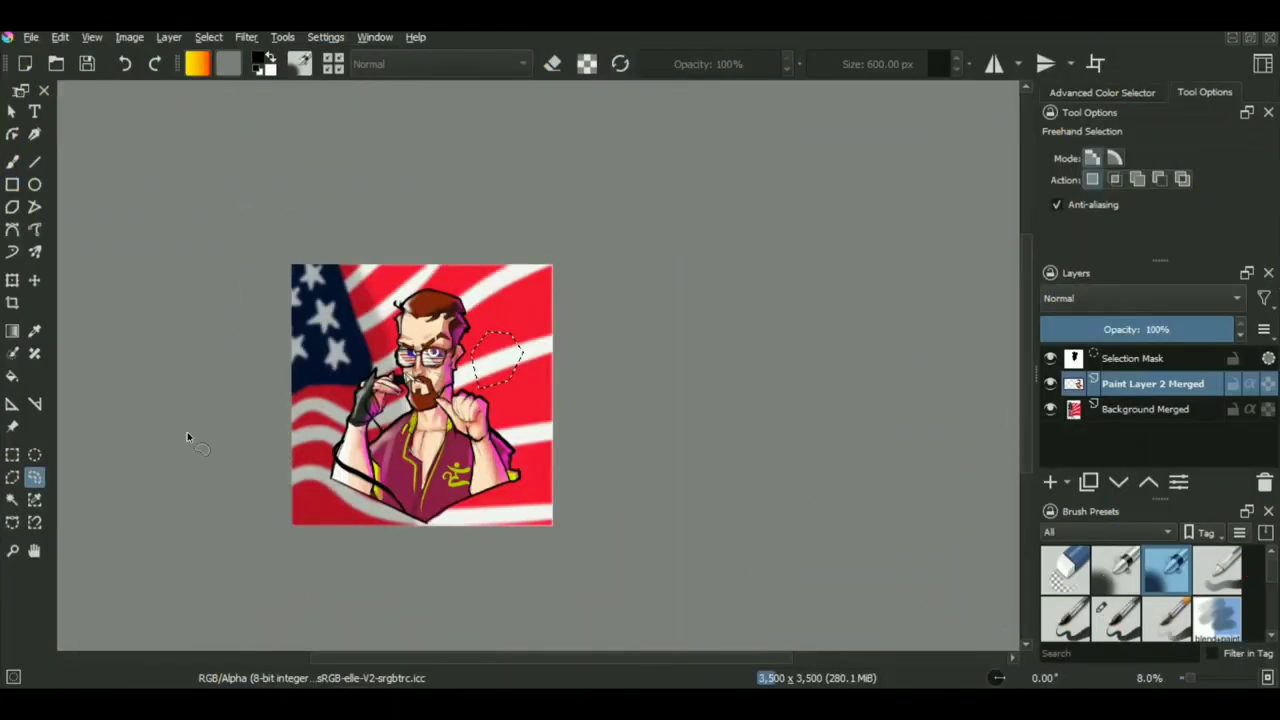
# Use the Contiguous Area Selection tool on the forehead and the pink forearm areas
pyautogui.click(12, 499)
pyautogui.scroll(1, 469, 317)
pyautogui.scroll(1, 469, 317)
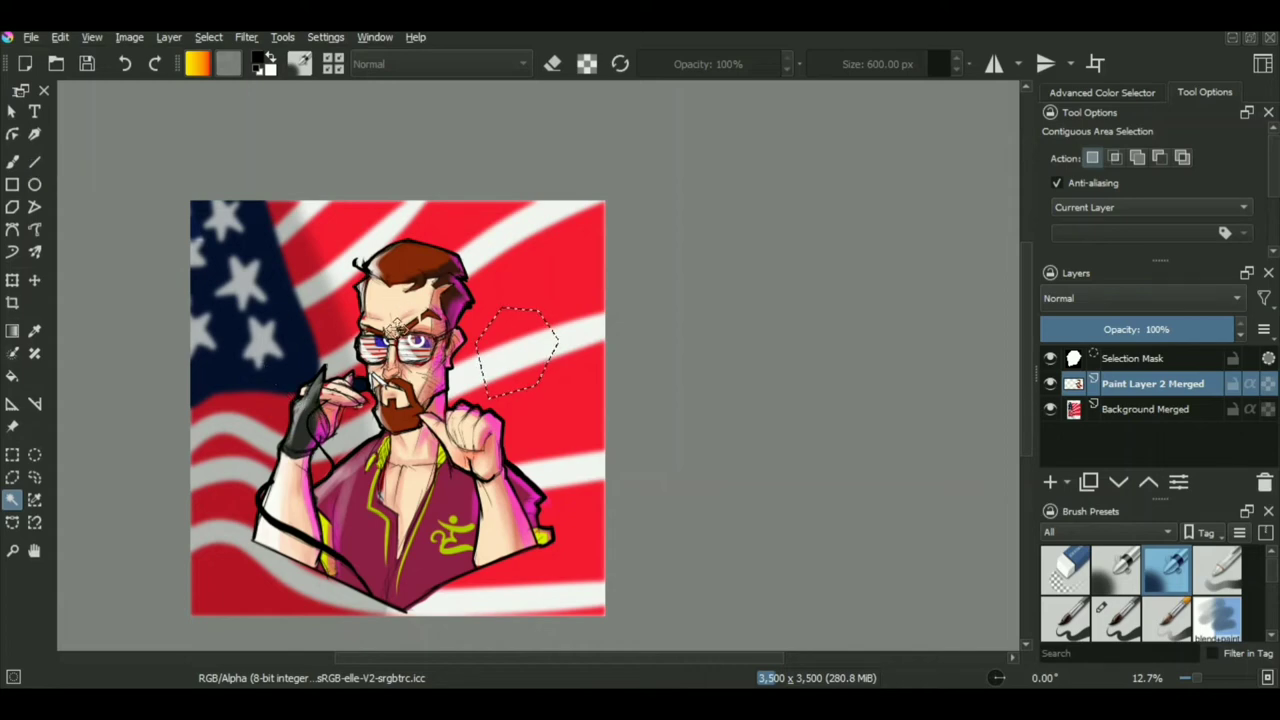
pyautogui.click(398, 295)
pyautogui.scroll(1, 398, 277)
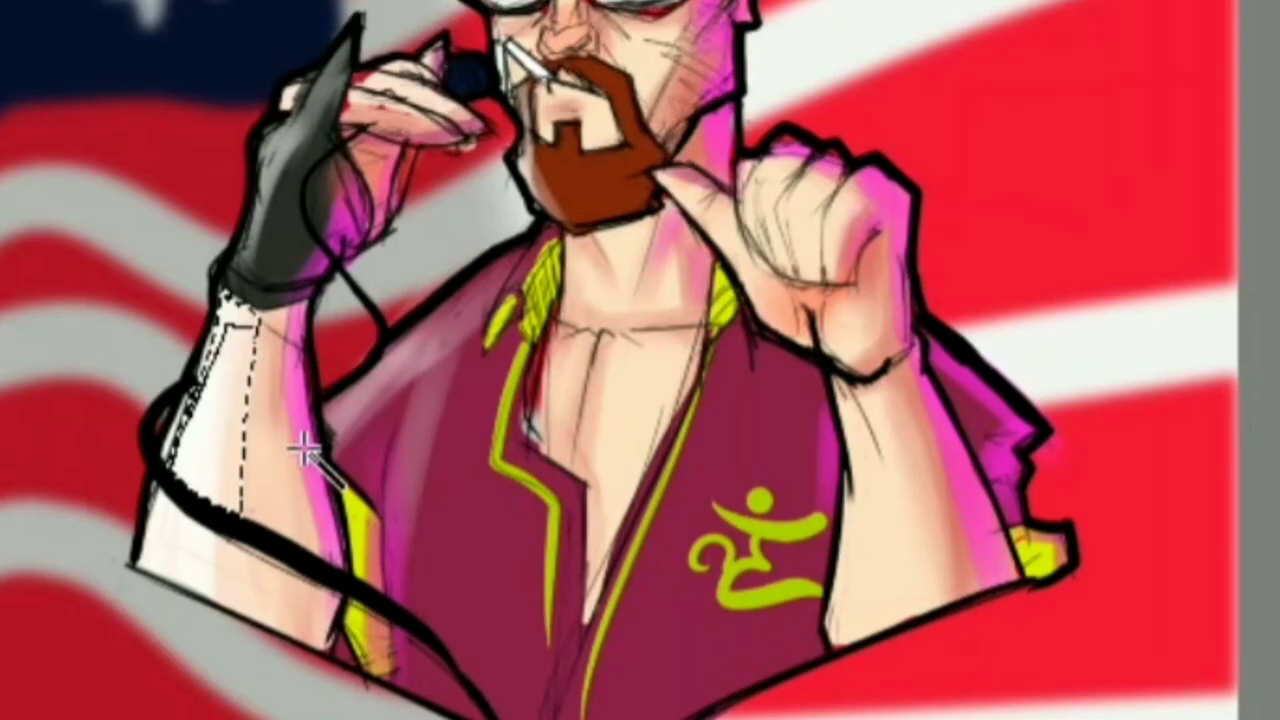
pyautogui.click(300, 443)
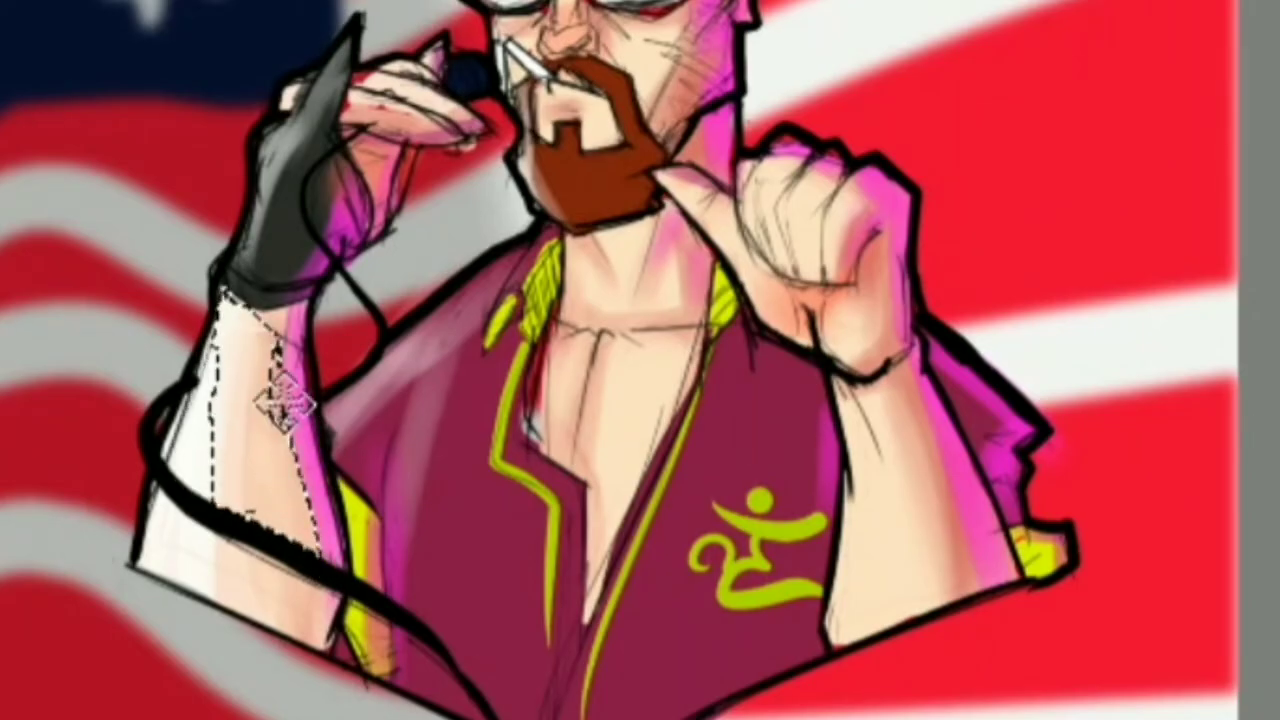
pyautogui.click(296, 499)
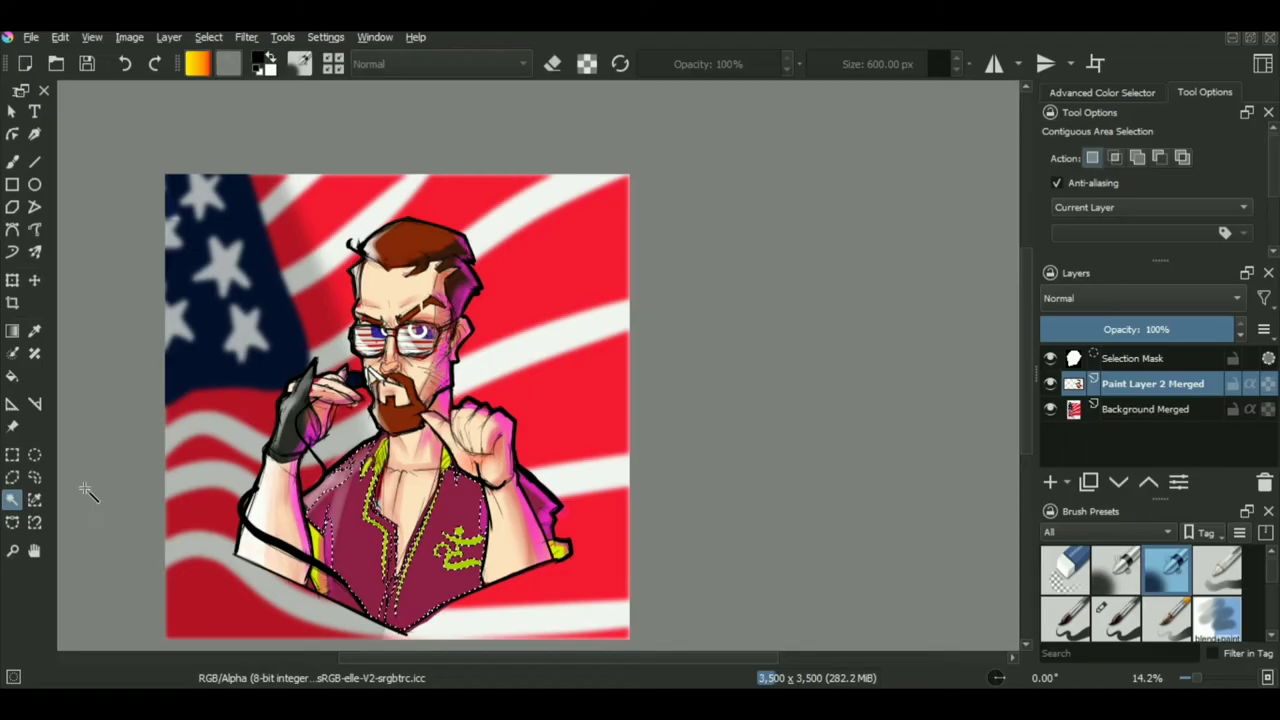
# Try the Similar Color Selection tool, then deselect everything with Ctrl+Shift+A
pyautogui.click(38, 504)
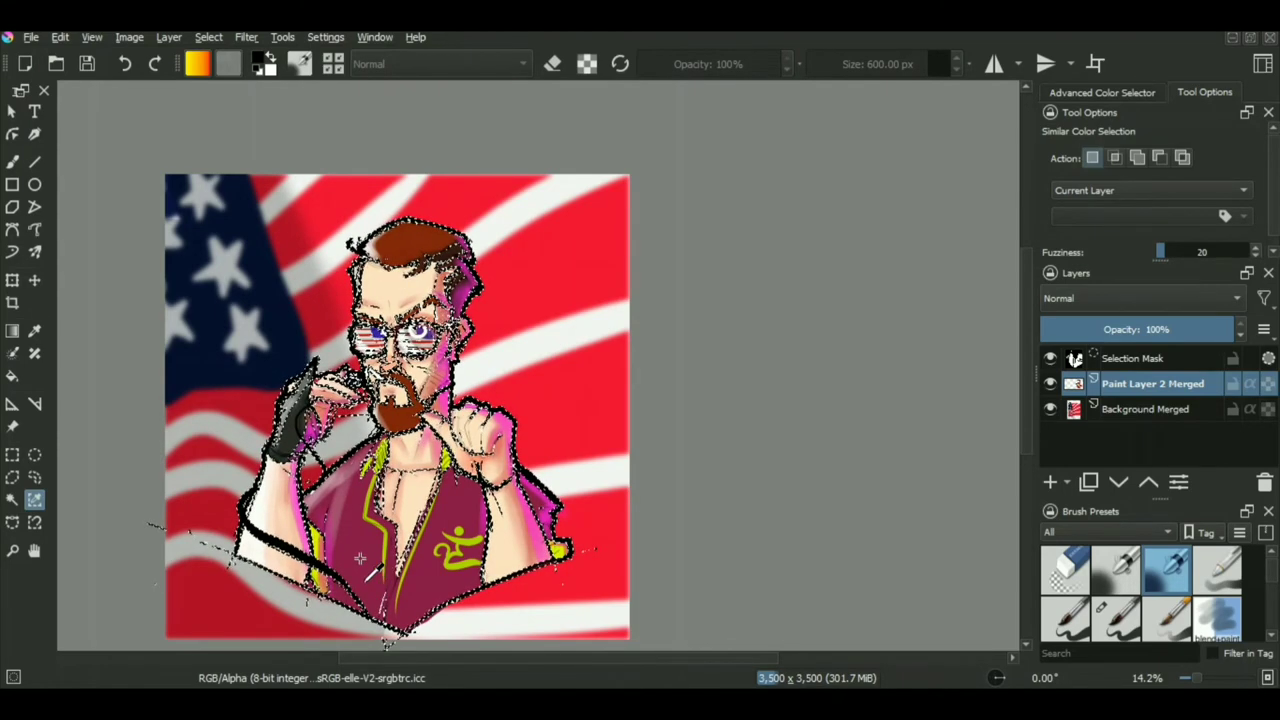
pyautogui.hotkey('ctrl', 'shift', 'a')
pyautogui.click(12, 500)
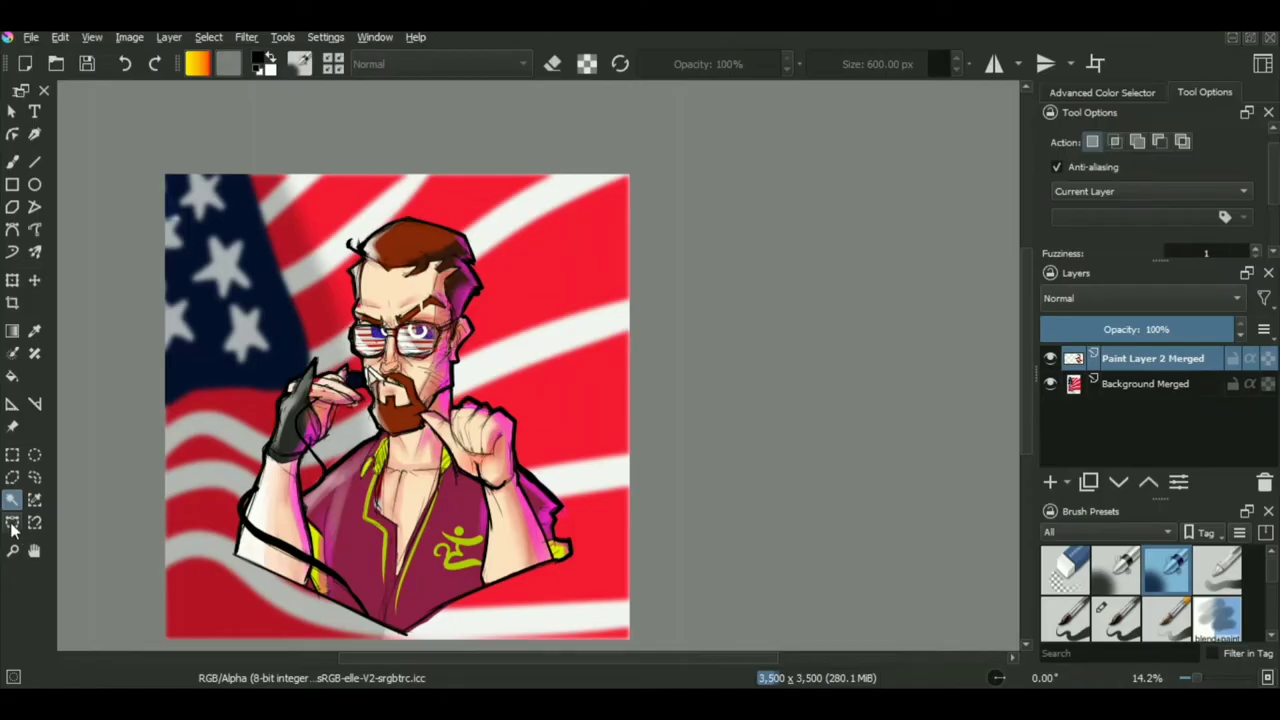
pyautogui.click(12, 523)
pyautogui.scroll(2, 376, 322)
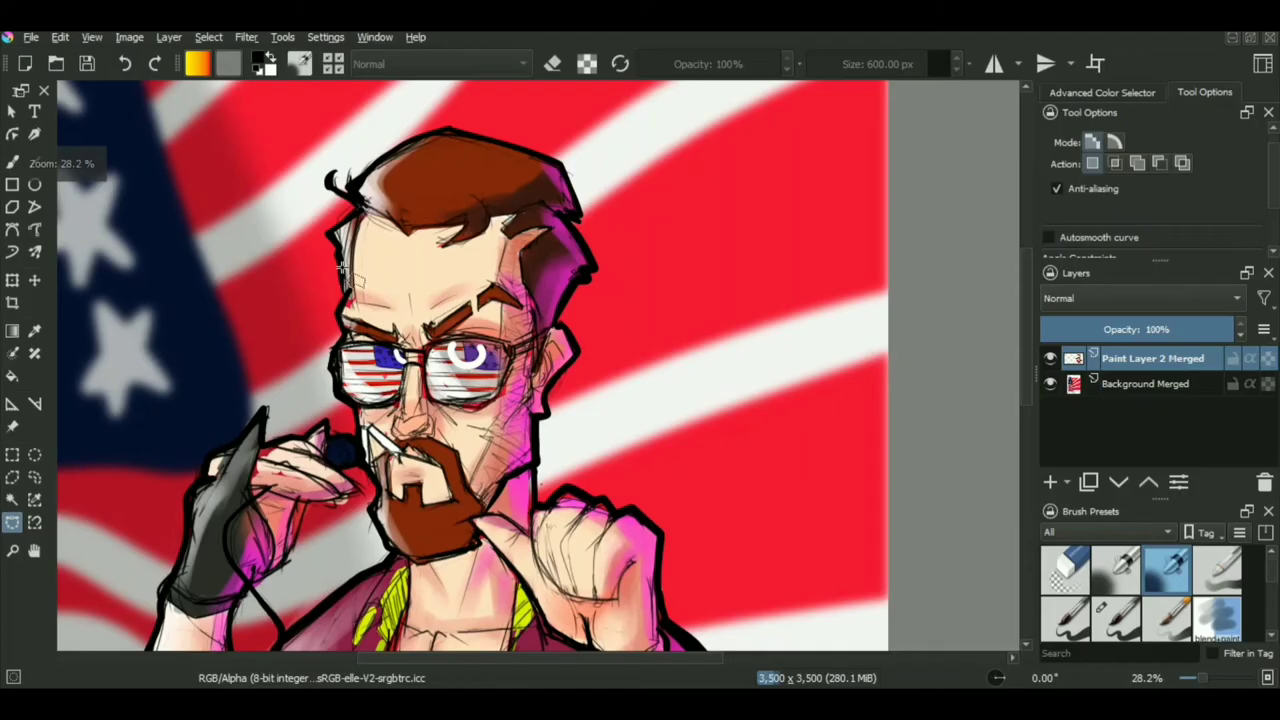
pyautogui.moveTo(338, 244); pyautogui.dragTo(337, 270)
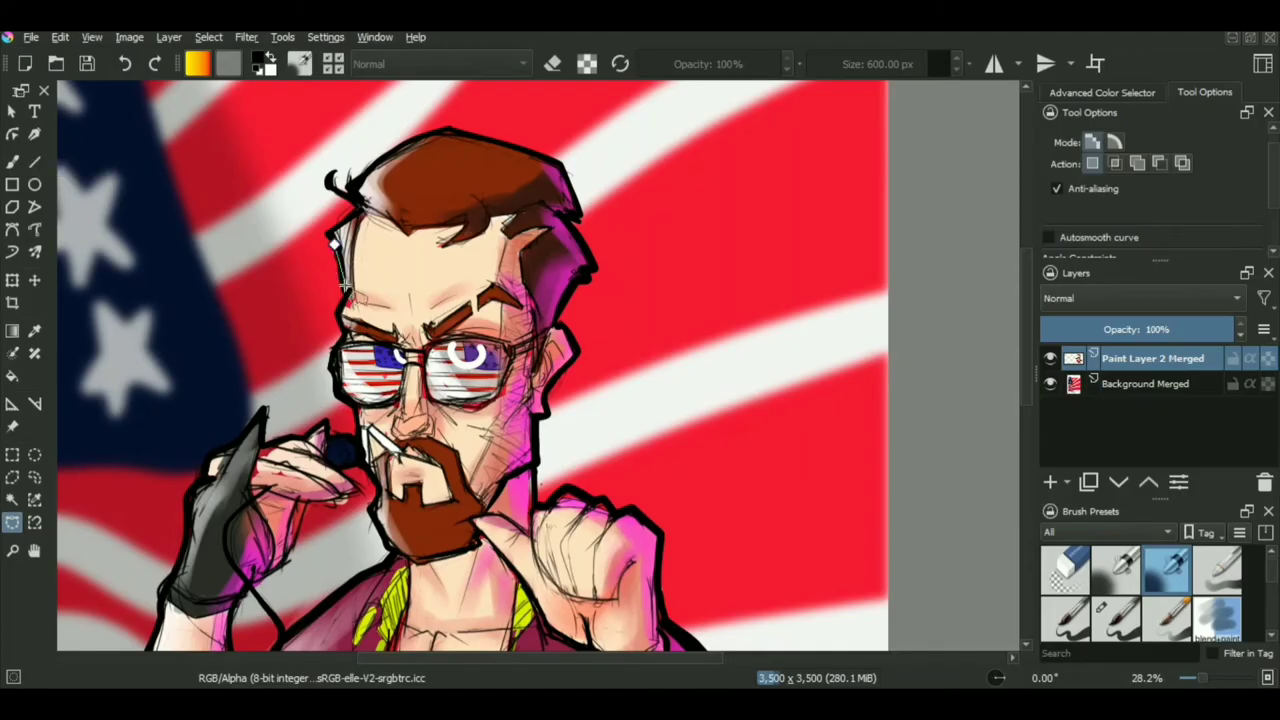
pyautogui.moveTo(338, 301); pyautogui.dragTo(348, 304)
pyautogui.moveTo(321, 381); pyautogui.dragTo(342, 389)
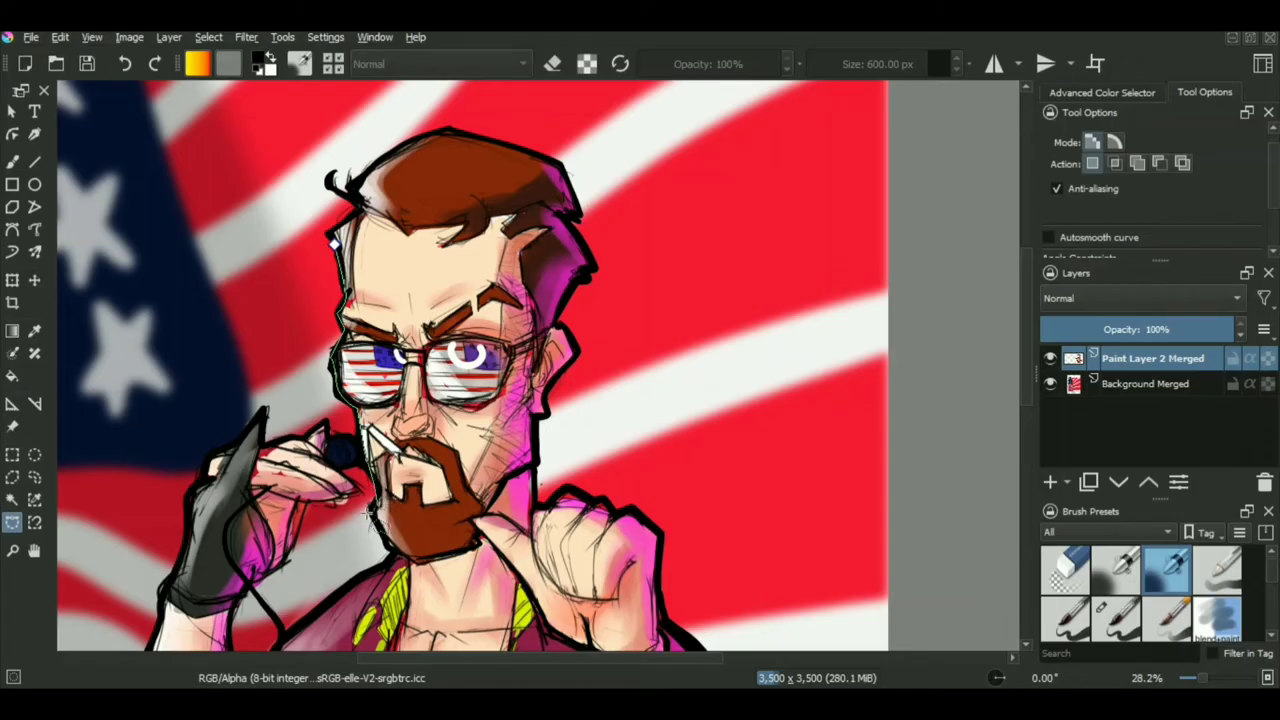
pyautogui.click(381, 515)
pyautogui.scroll(-3, 350, 497)
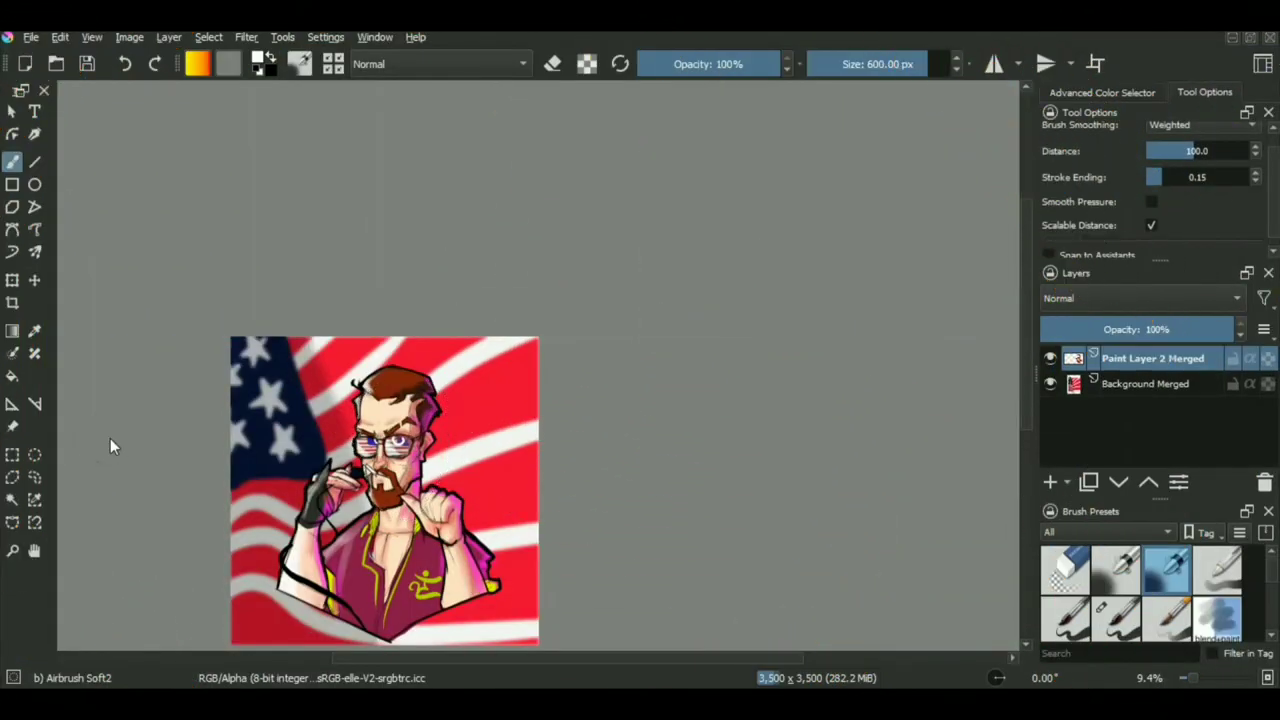
# Zoom in on the face and place the first magnetic anchor on the hair's top edge
pyautogui.scroll(2, 428, 476)
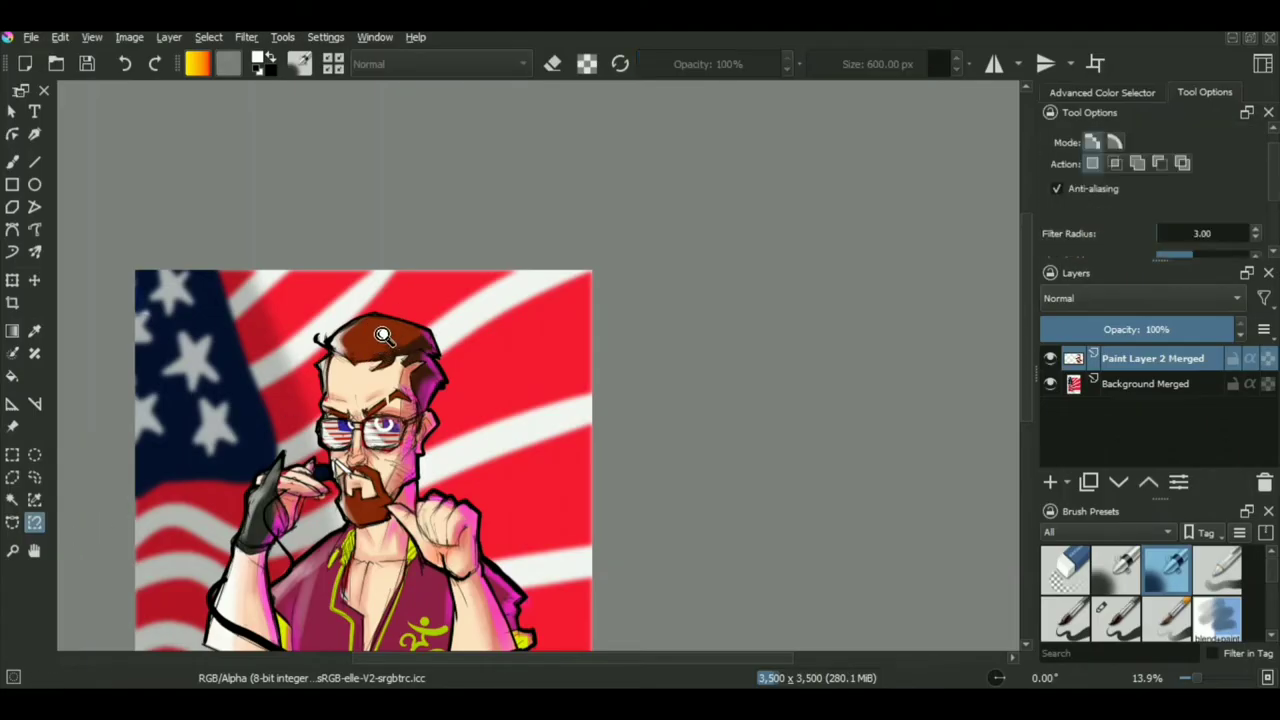
pyautogui.scroll(2, 380, 335)
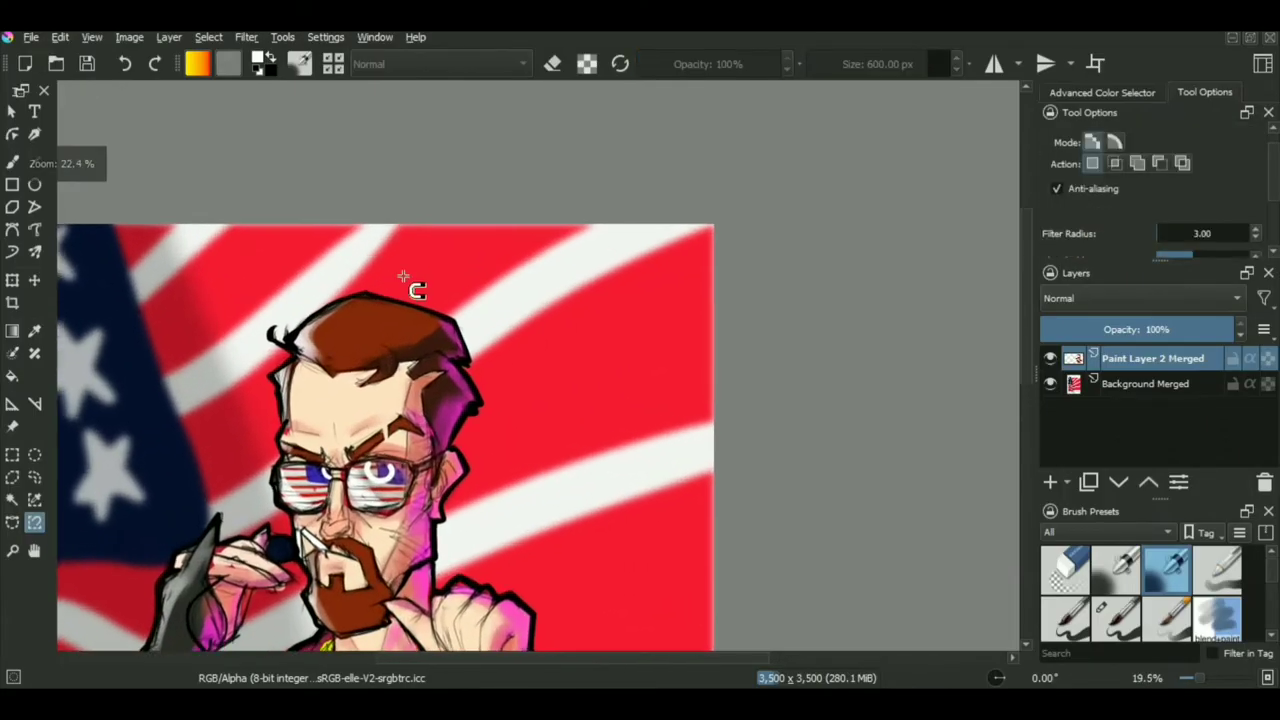
pyautogui.click(292, 331)
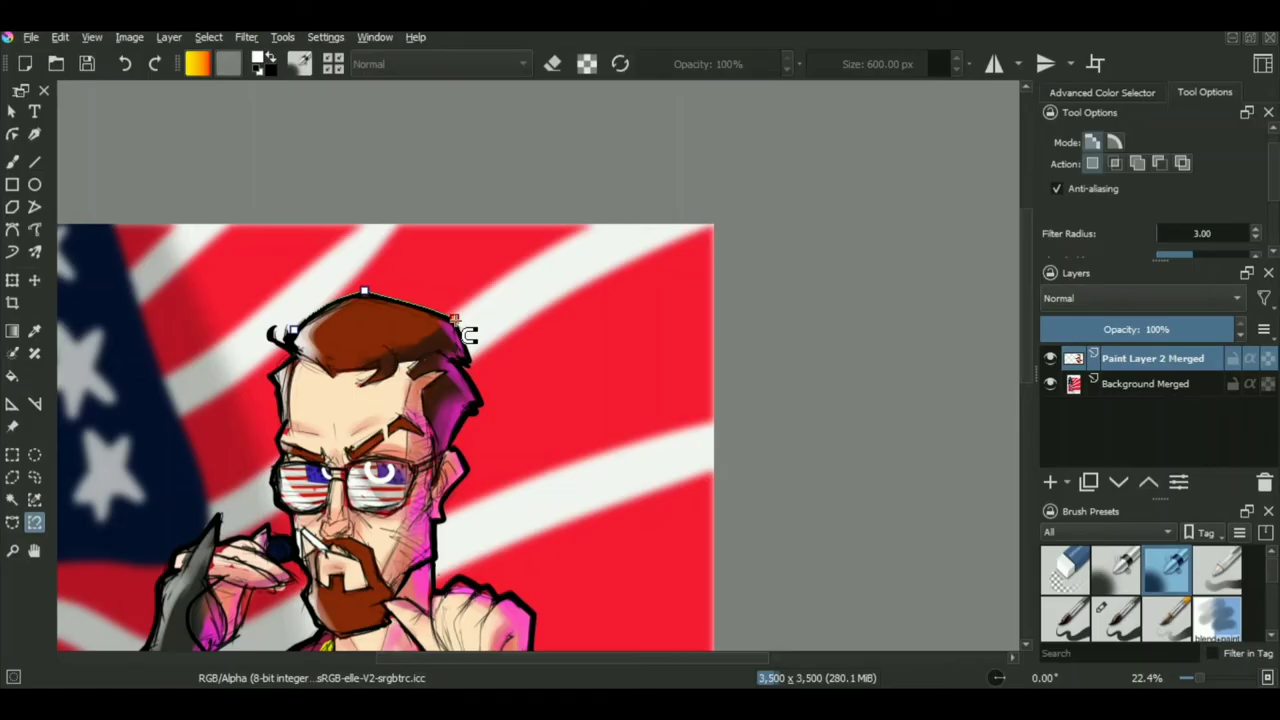
# Place another magnetic anchor farther along the top of the hair
pyautogui.click(455, 320)
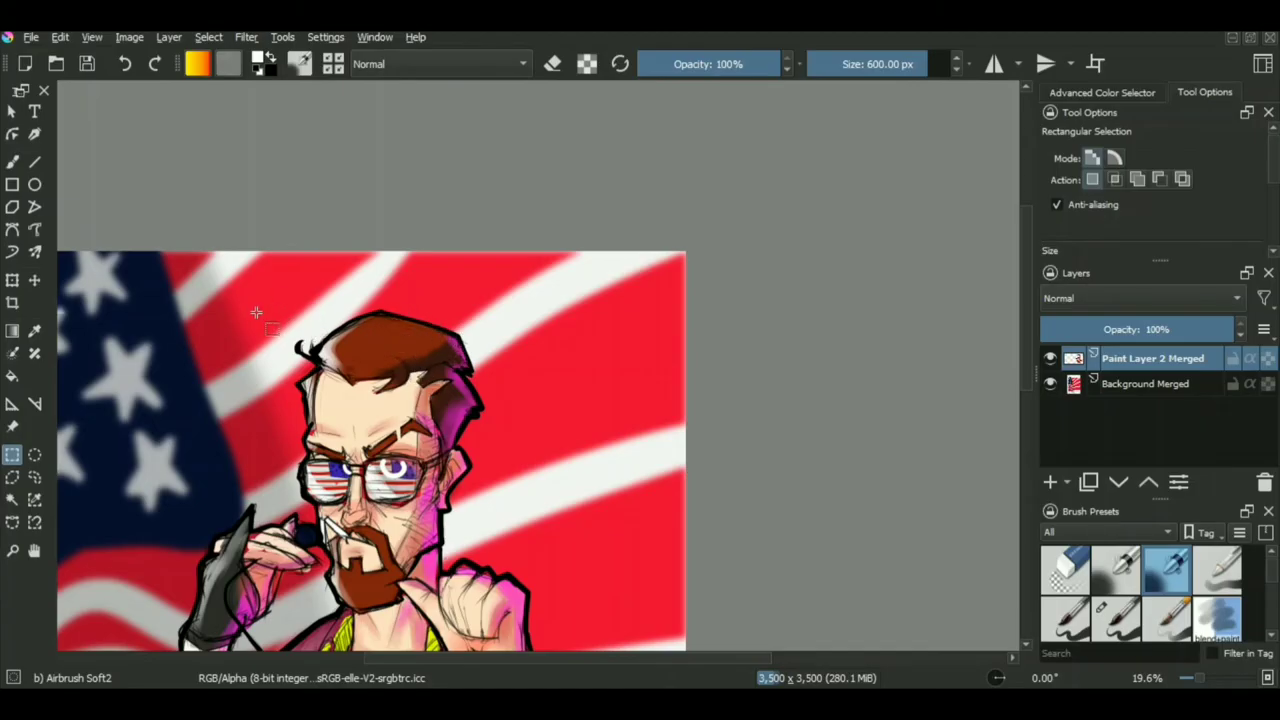
# Drag replacing rectangles over the head and flag, ending with a small one right of the face
pyautogui.moveTo(254, 309)
pyautogui.mouseDown()
pyautogui.moveTo(262, 340)
pyautogui.moveTo(380, 495)
pyautogui.moveTo(450, 528)
pyautogui.moveTo(459, 546)
pyautogui.mouseUp()
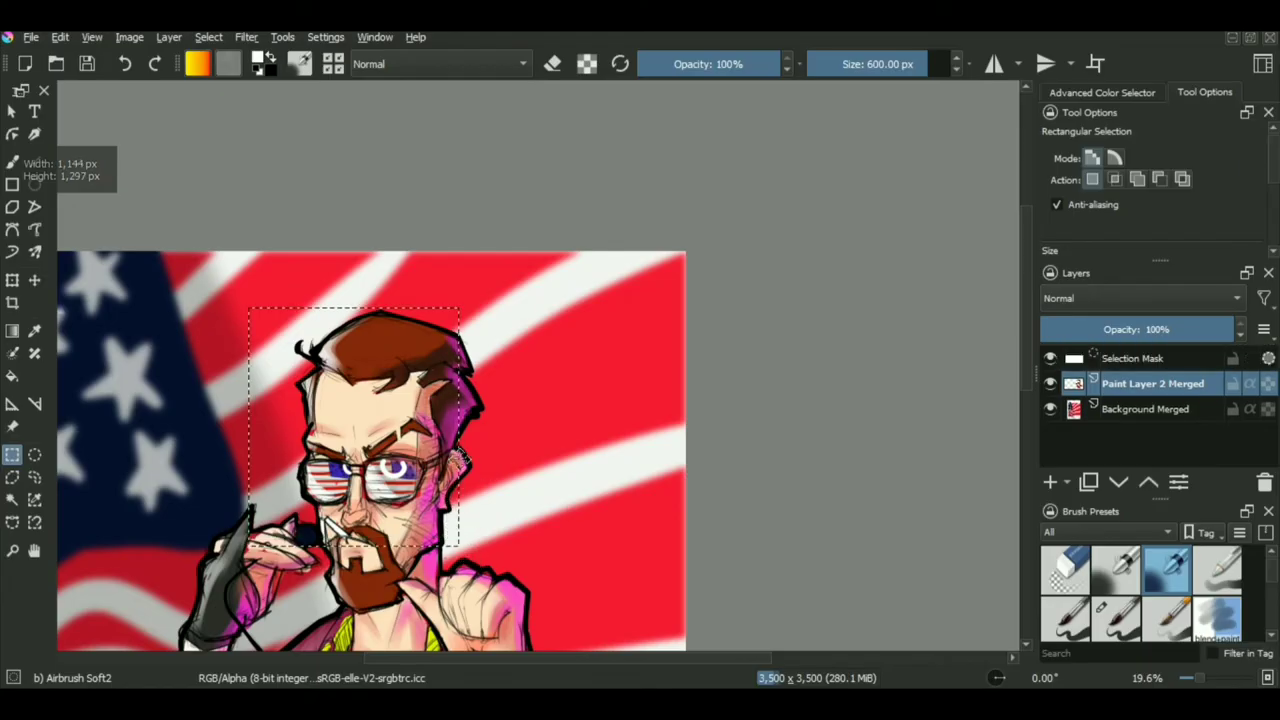
pyautogui.scroll(-4, 493, 453)
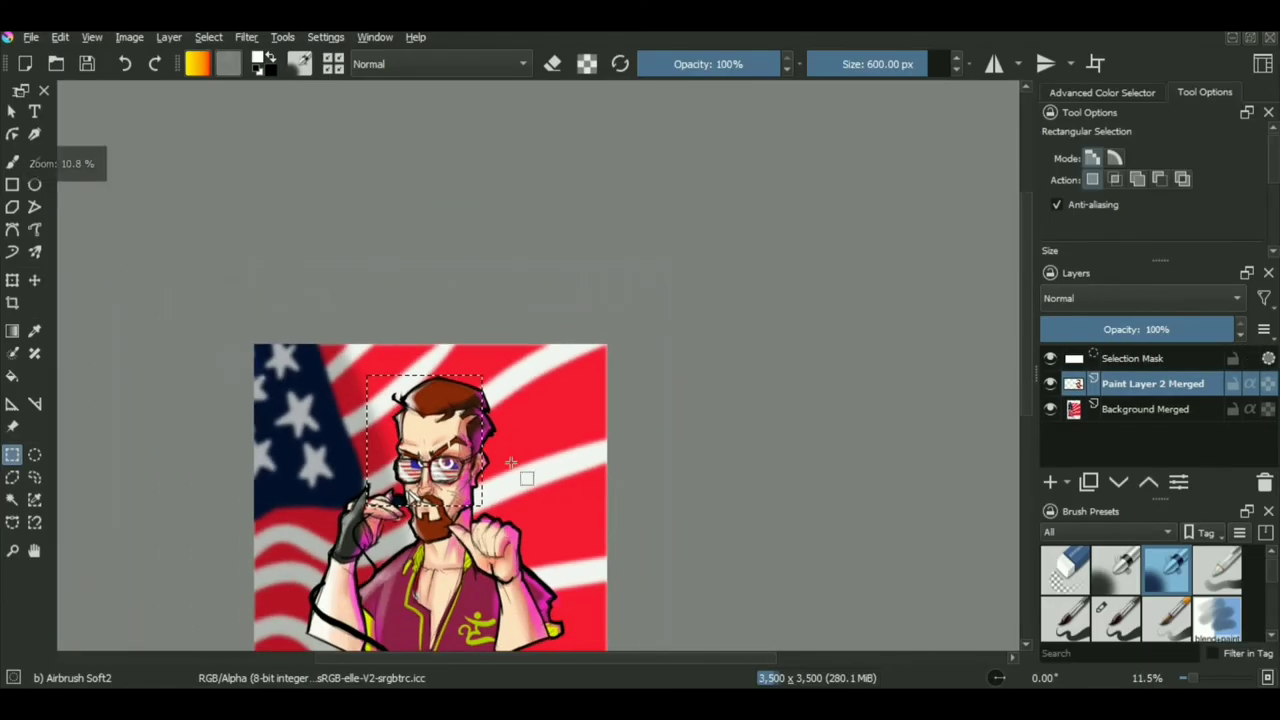
pyautogui.moveTo(509, 371); pyautogui.dragTo(567, 429)
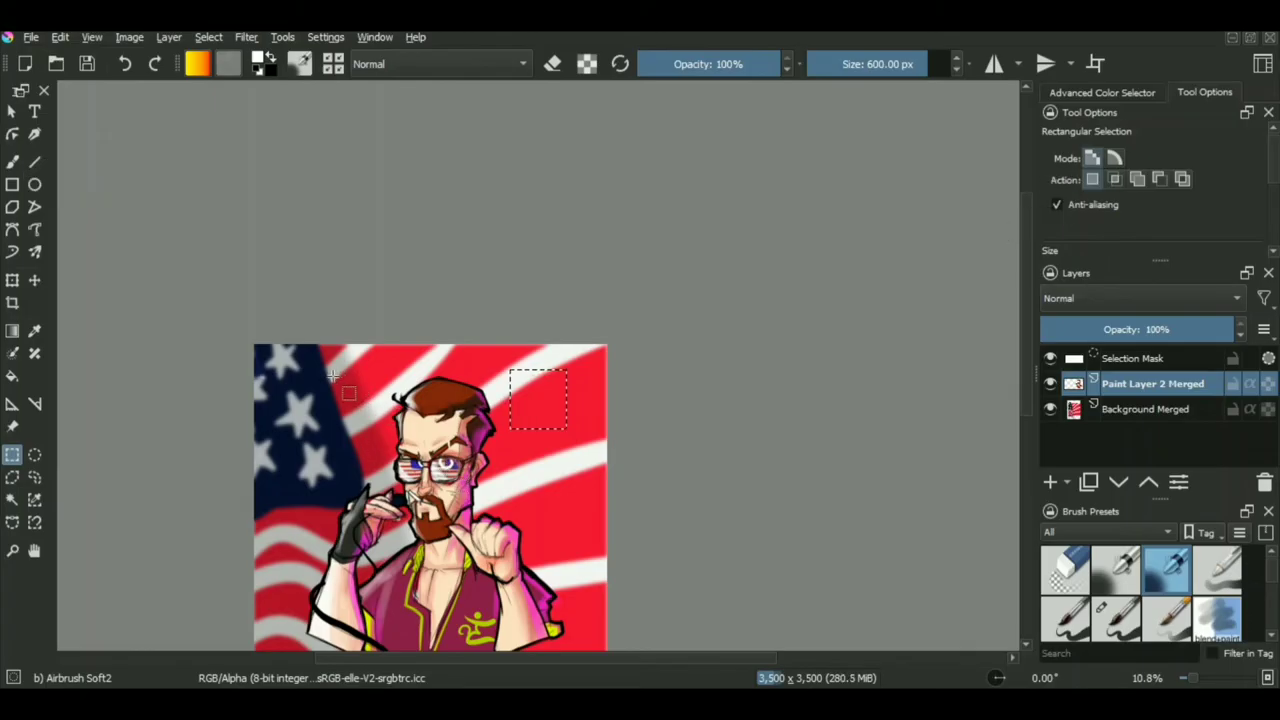
pyautogui.moveTo(333, 375); pyautogui.dragTo(403, 511)
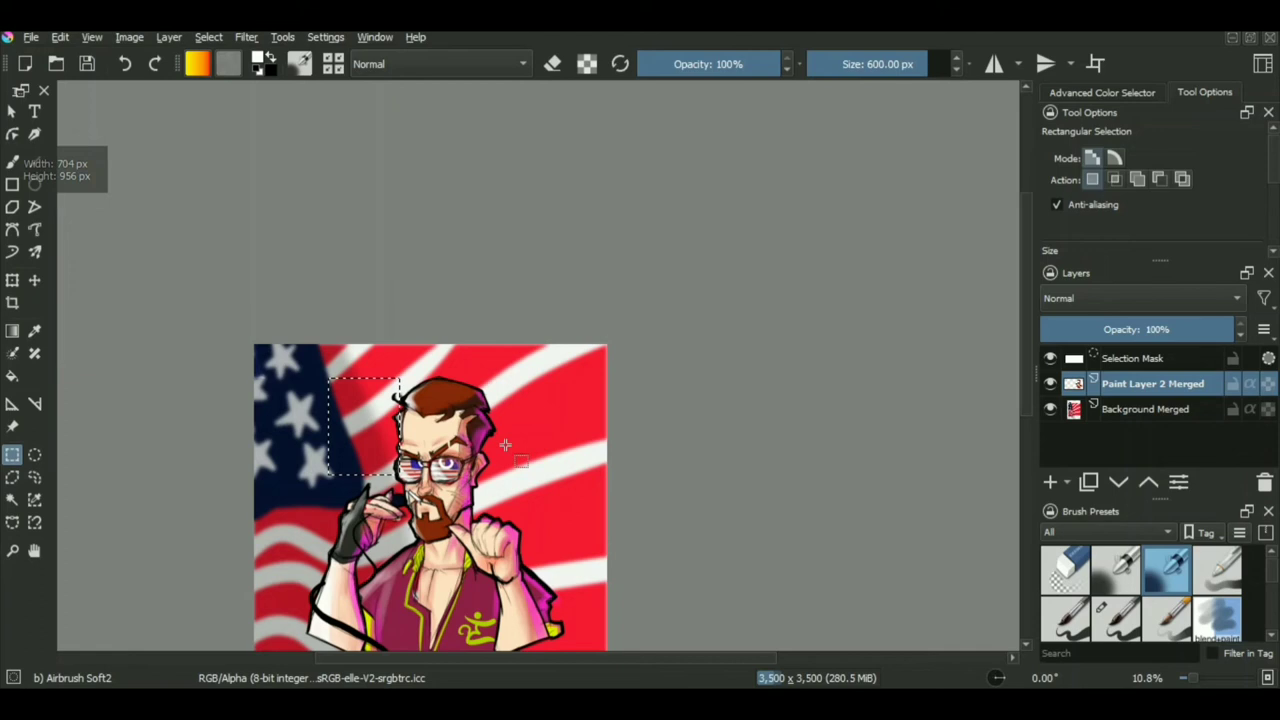
pyautogui.moveTo(505, 444); pyautogui.dragTo(573, 512)
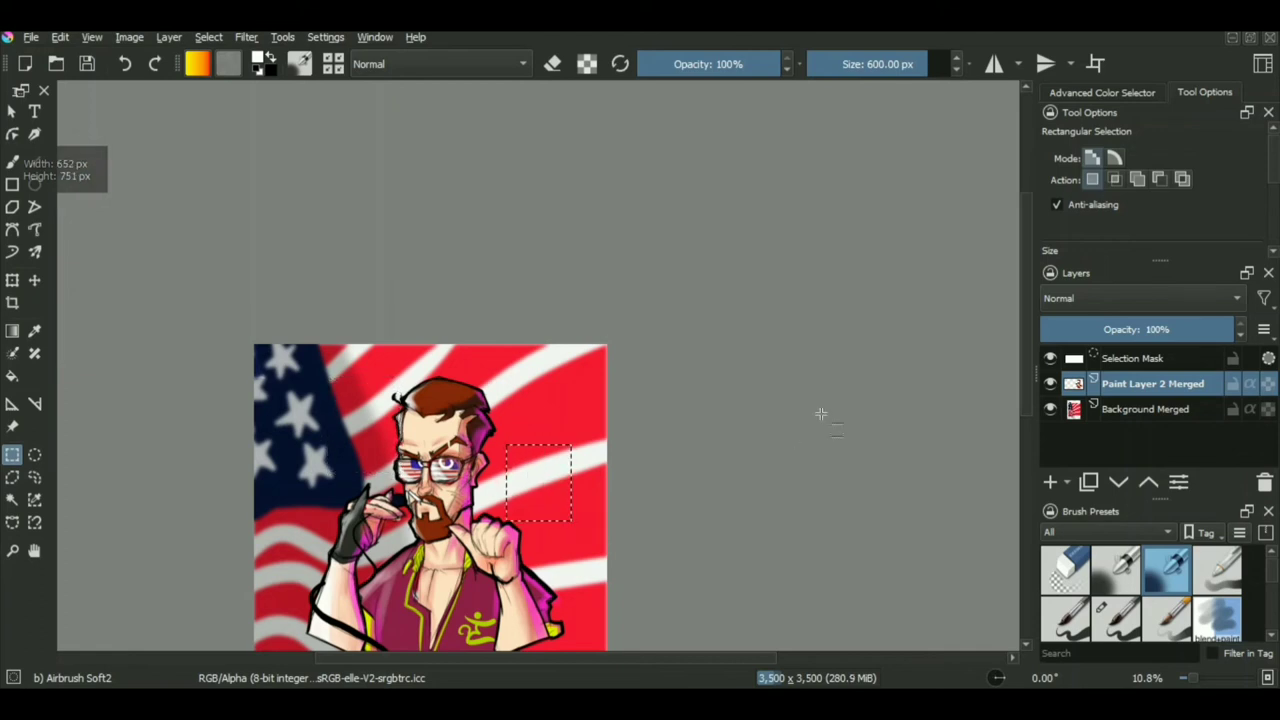
# In Intersect mode, zoom in, trim the rectangle to a narrow overlapping strip, then deselect
pyautogui.click(1116, 182)
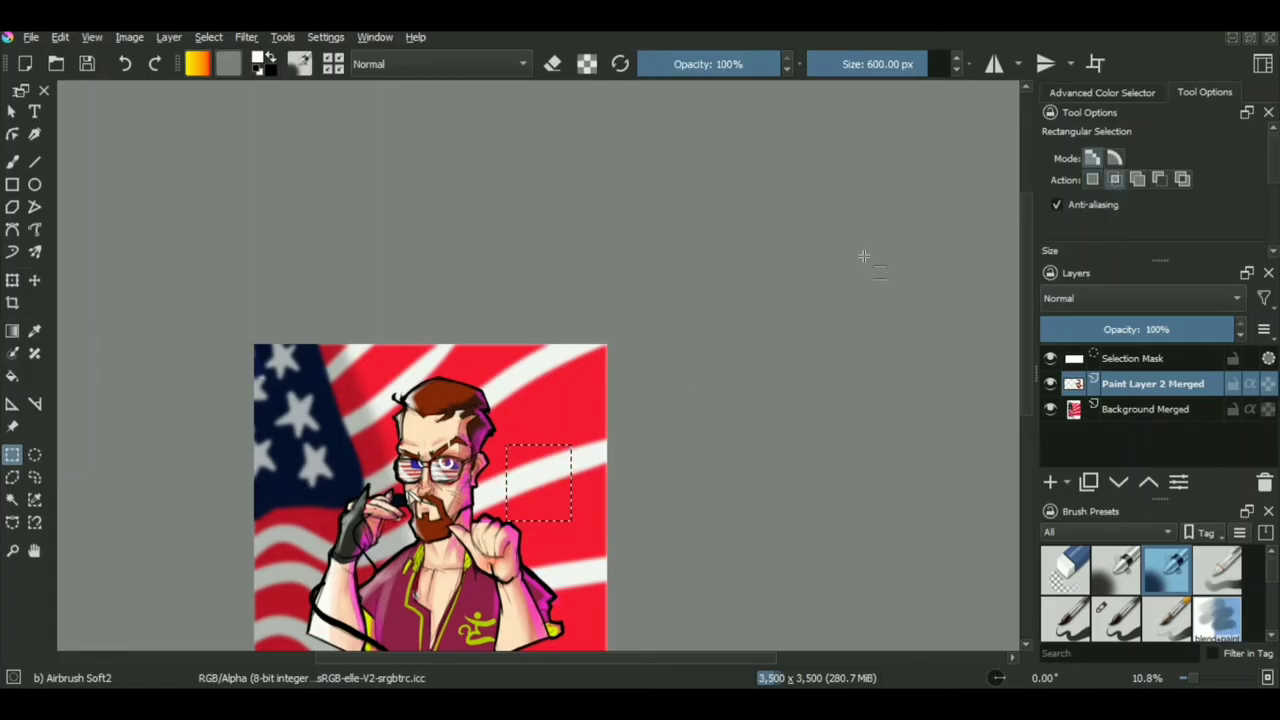
pyautogui.moveTo(685, 388); pyautogui.dragTo(752, 300)
pyautogui.keyDown('ctrl'); pyautogui.click(635, 375); pyautogui.keyUp('ctrl')
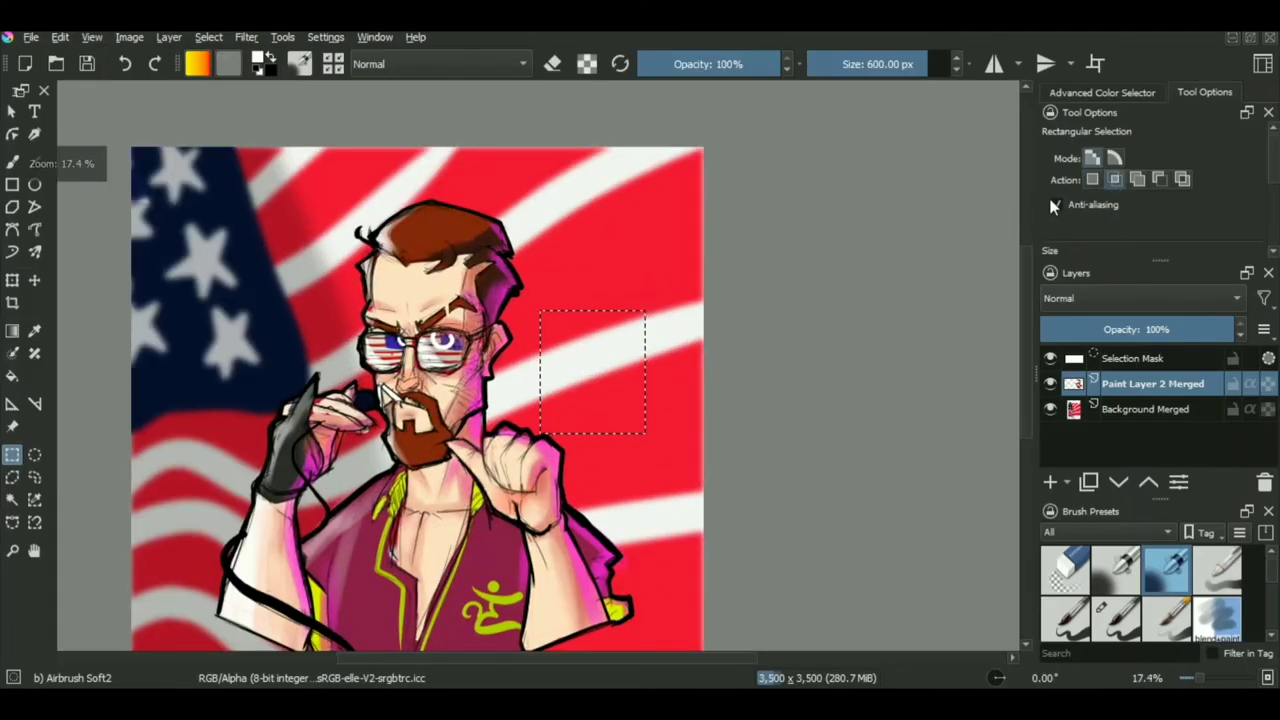
pyautogui.click(1114, 182)
pyautogui.moveTo(556, 322); pyautogui.dragTo(622, 456)
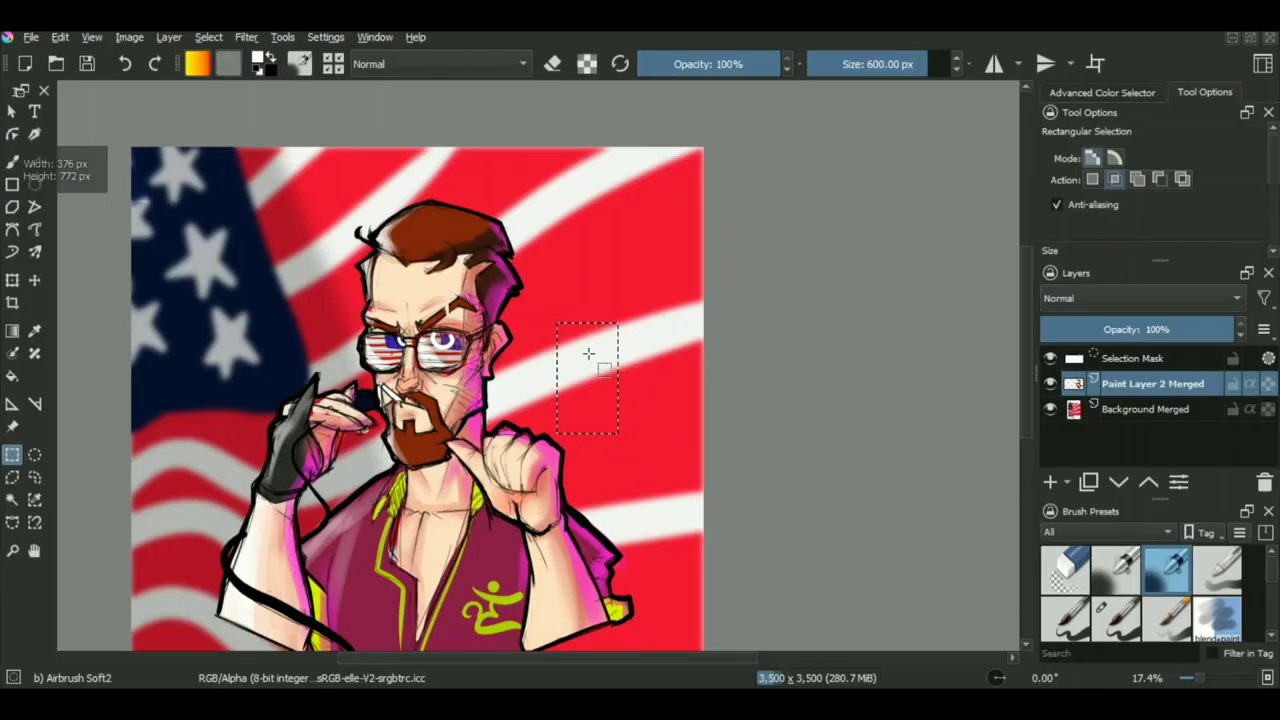
pyautogui.moveTo(582, 341); pyautogui.dragTo(618, 421)
pyautogui.hotkey('ctrl', 'shift', 'a')
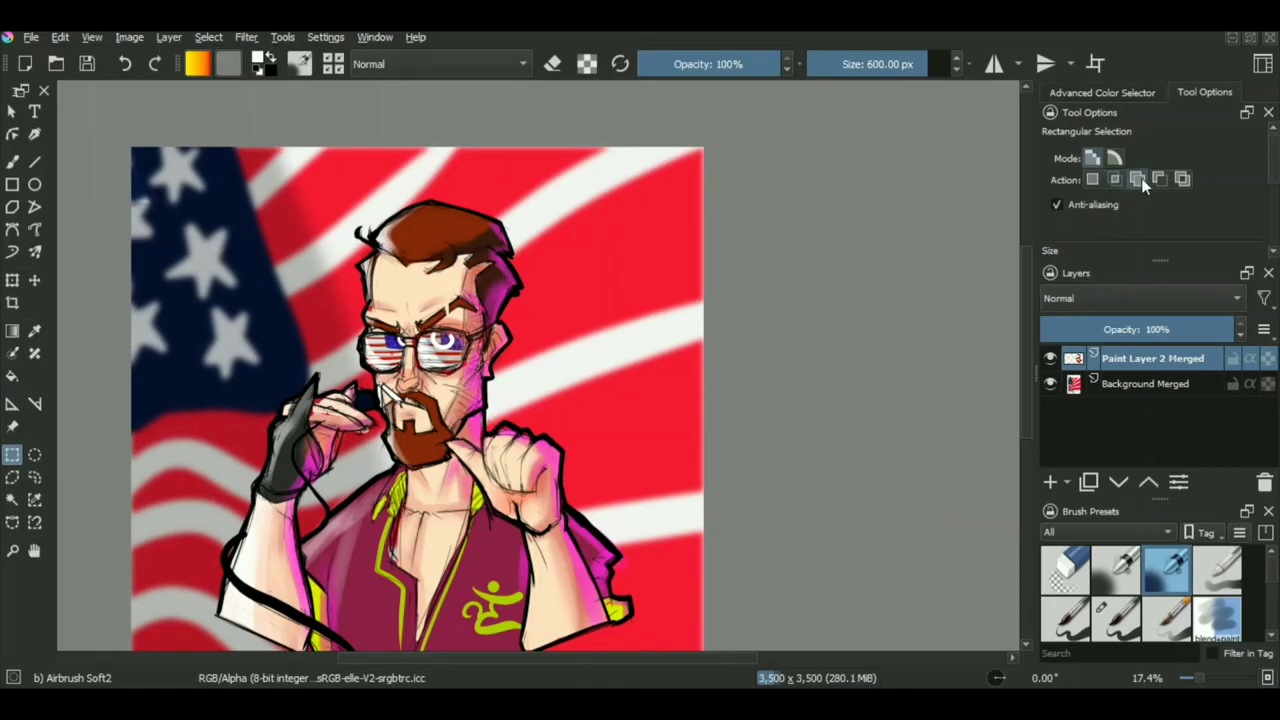
# Add two overlapping rectangles and an ellipse down toward the shirt on the flag
pyautogui.moveTo(581, 274); pyautogui.dragTo(557, 250)
pyautogui.moveTo(529, 199); pyautogui.dragTo(597, 346)
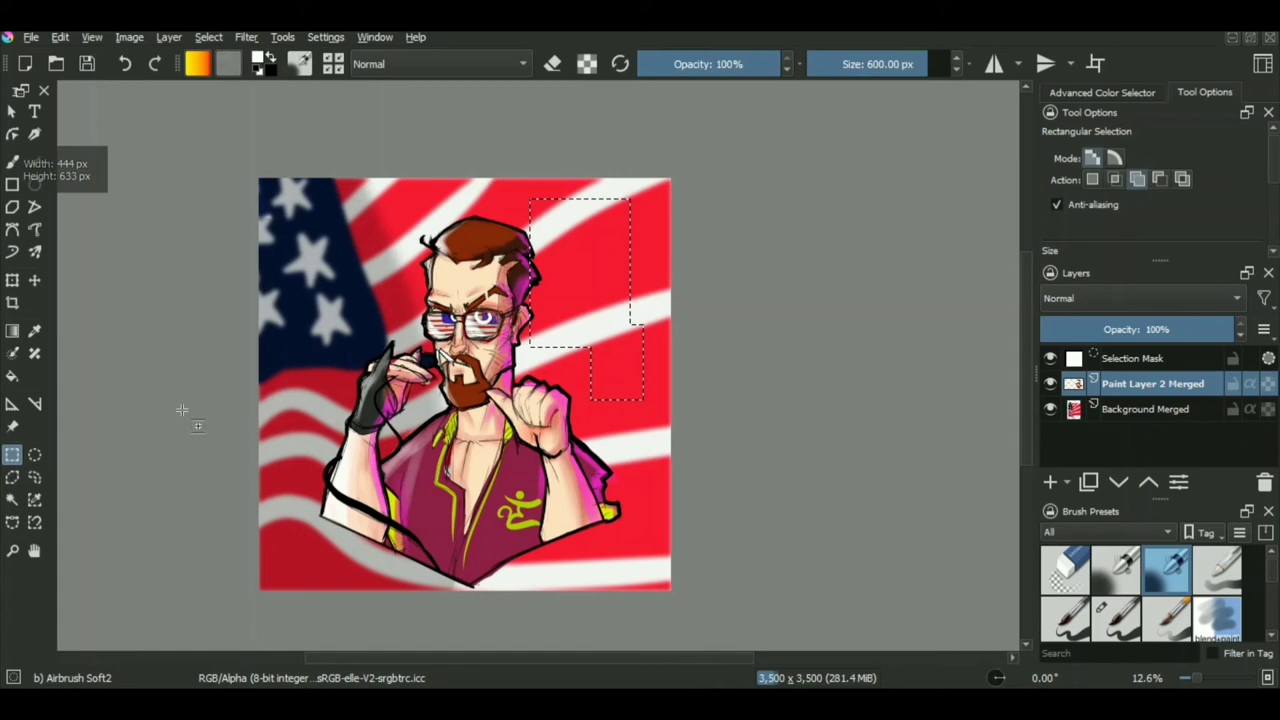
pyautogui.click(38, 454)
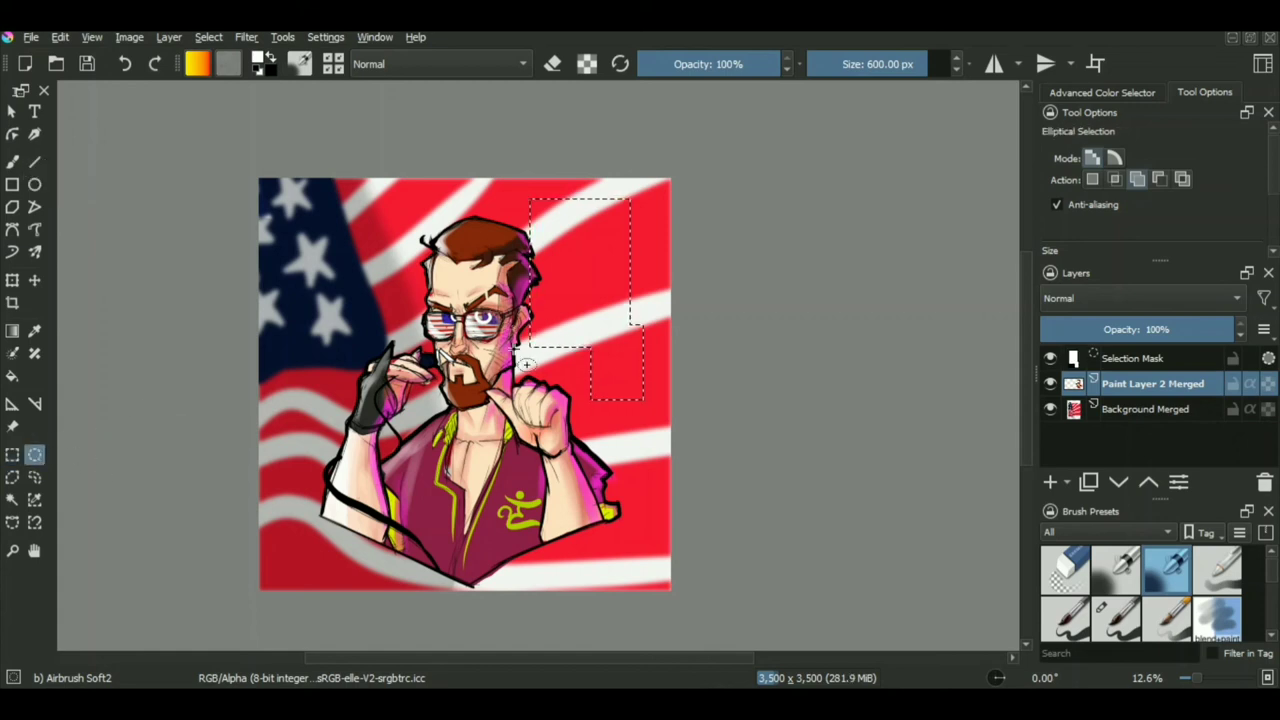
pyautogui.moveTo(526, 365); pyautogui.dragTo(603, 527)
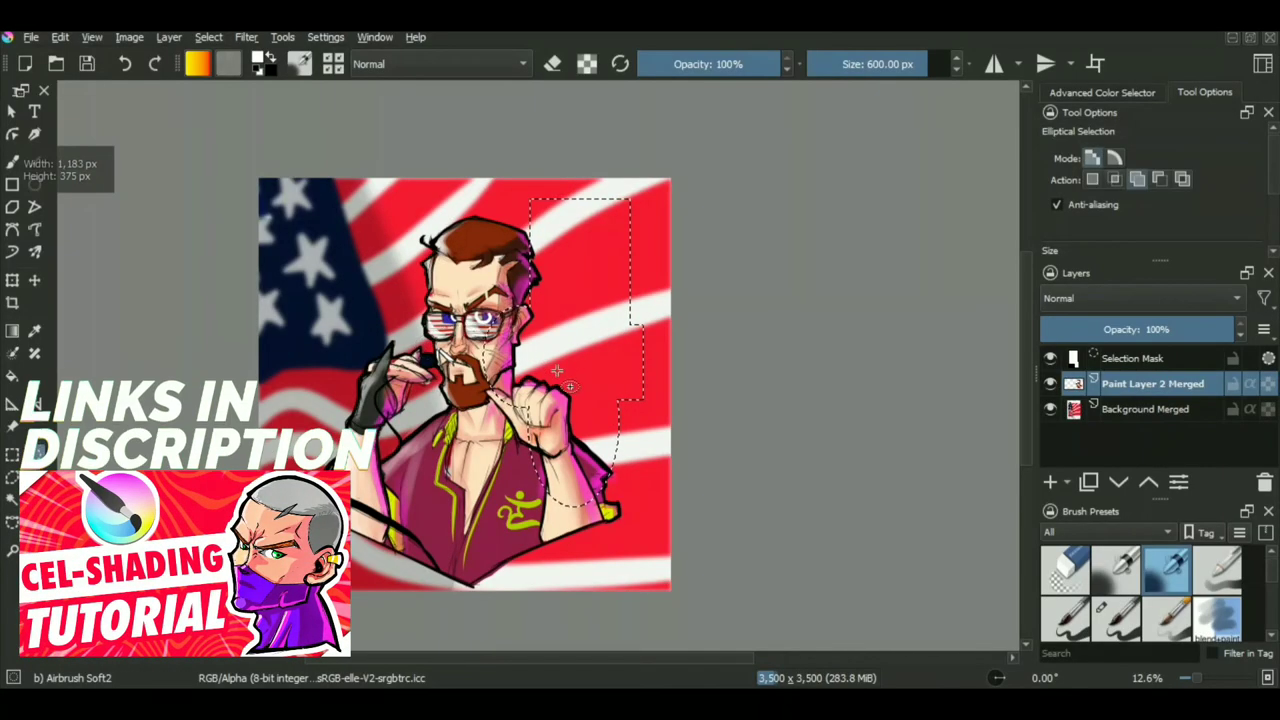
# Subtract an ellipse from the selection's top, then pick a smaller basic brush preset
pyautogui.click(1159, 179)
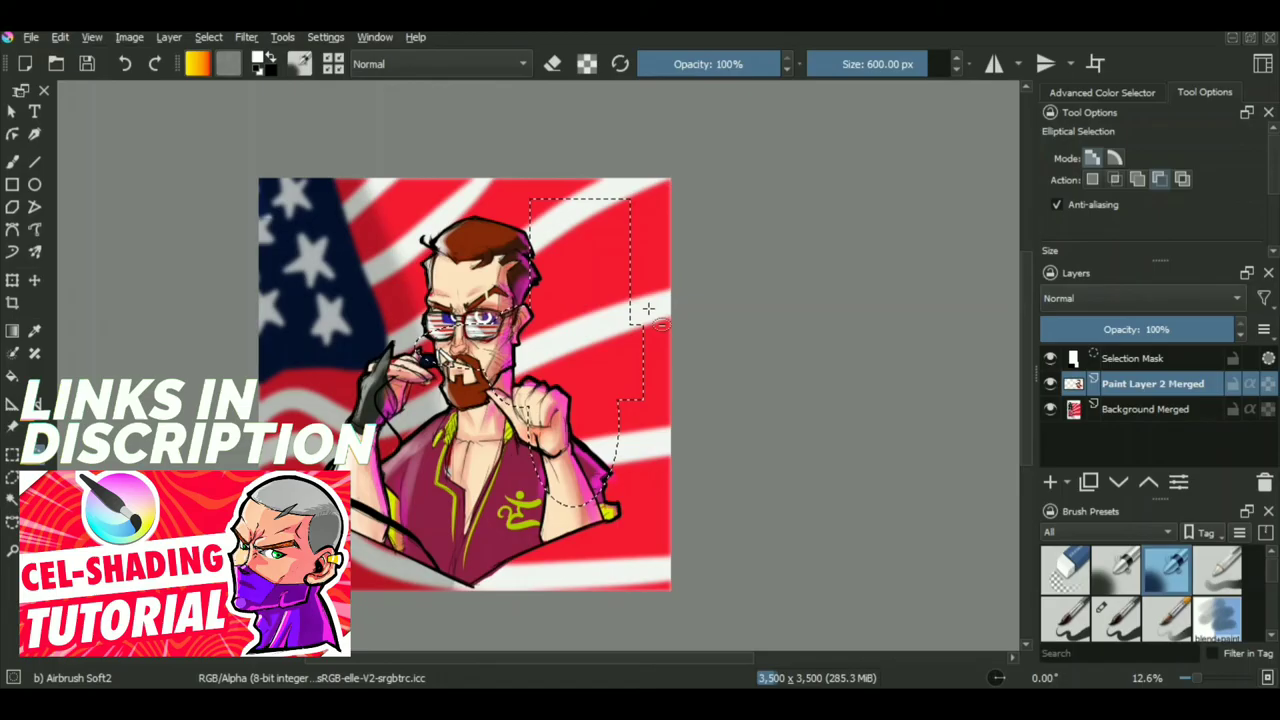
pyautogui.moveTo(648, 303); pyautogui.dragTo(565, 232)
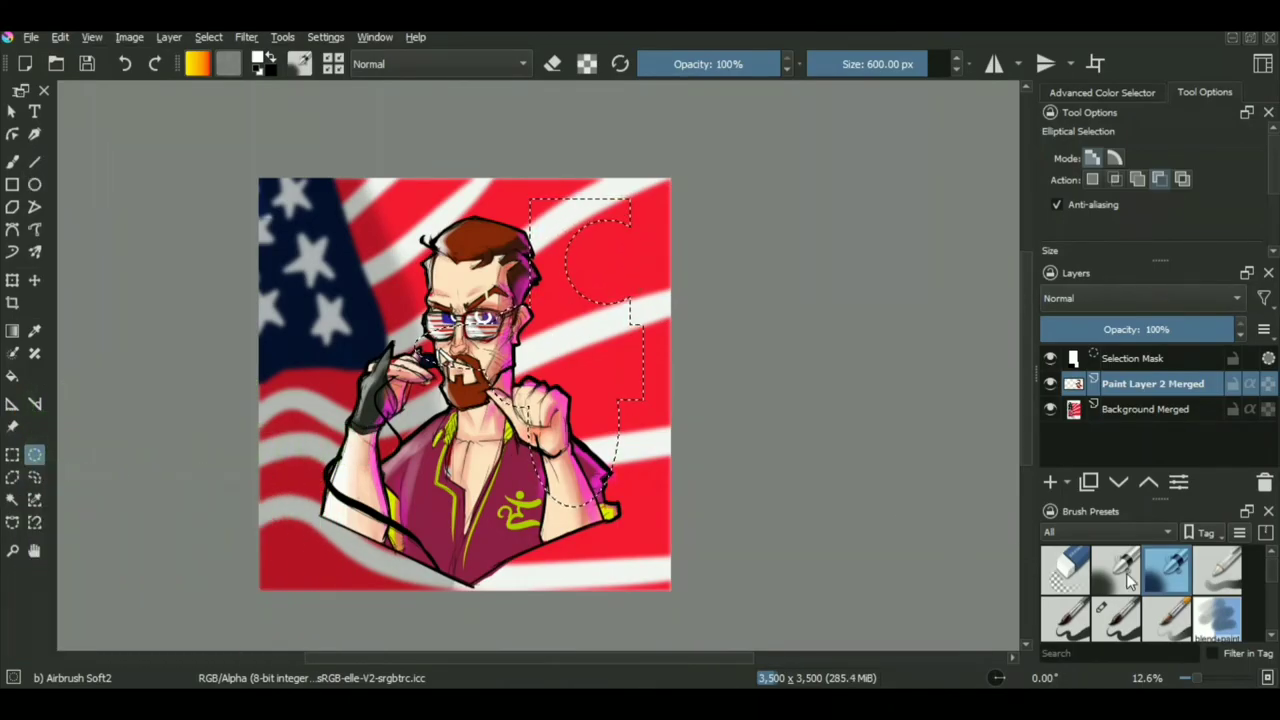
pyautogui.press('/')
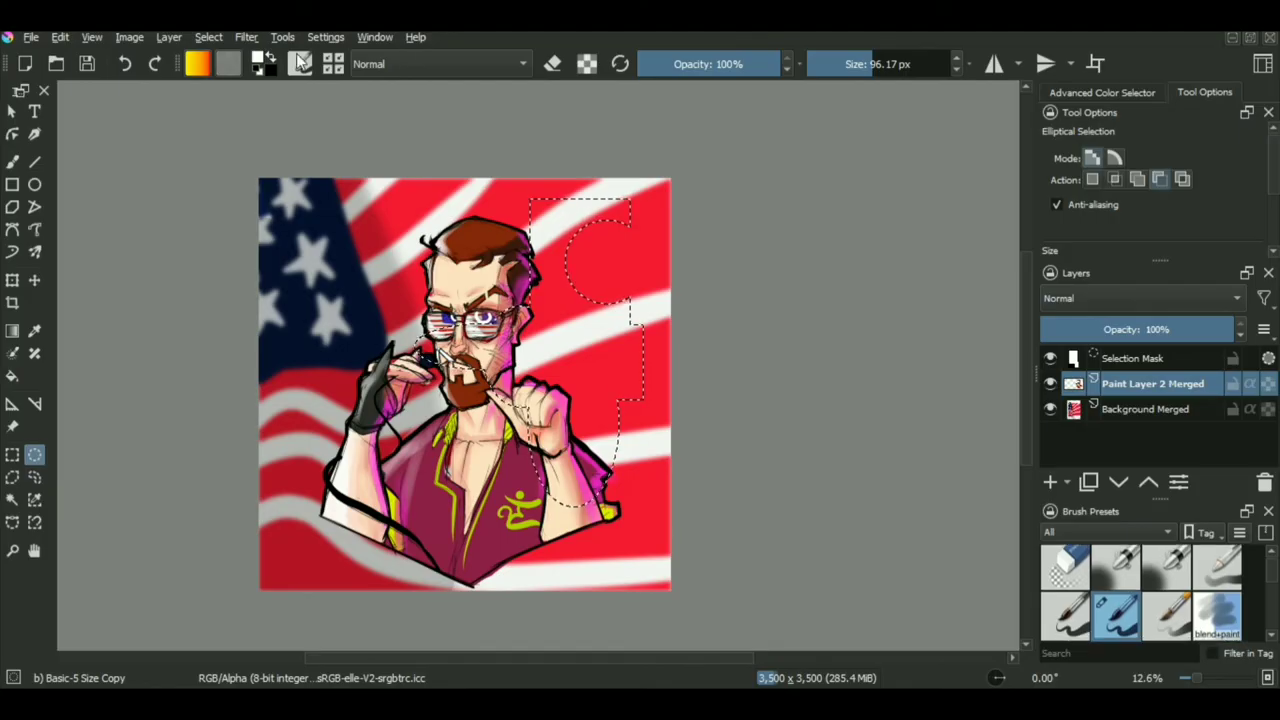
pyautogui.press('b')
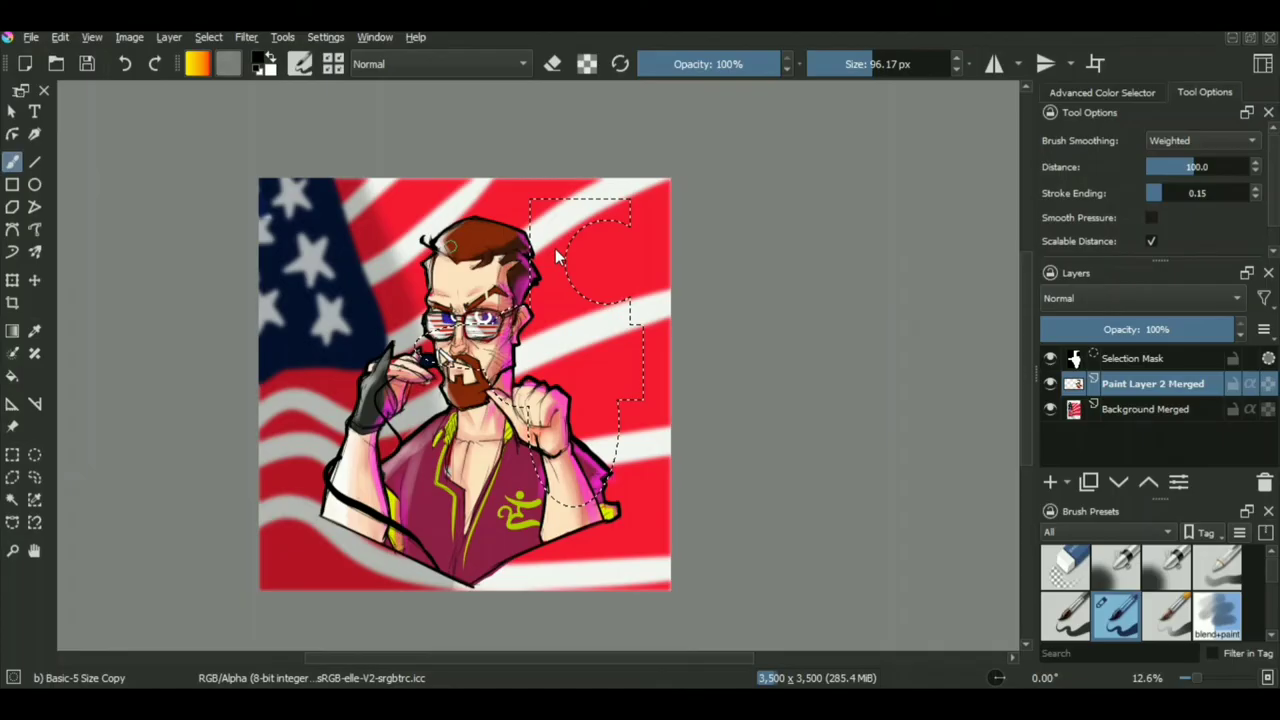
# With Freehand Selection in Replace mode, draw an oval on the flag right of the head
pyautogui.hotkey('ctrl', 'r')
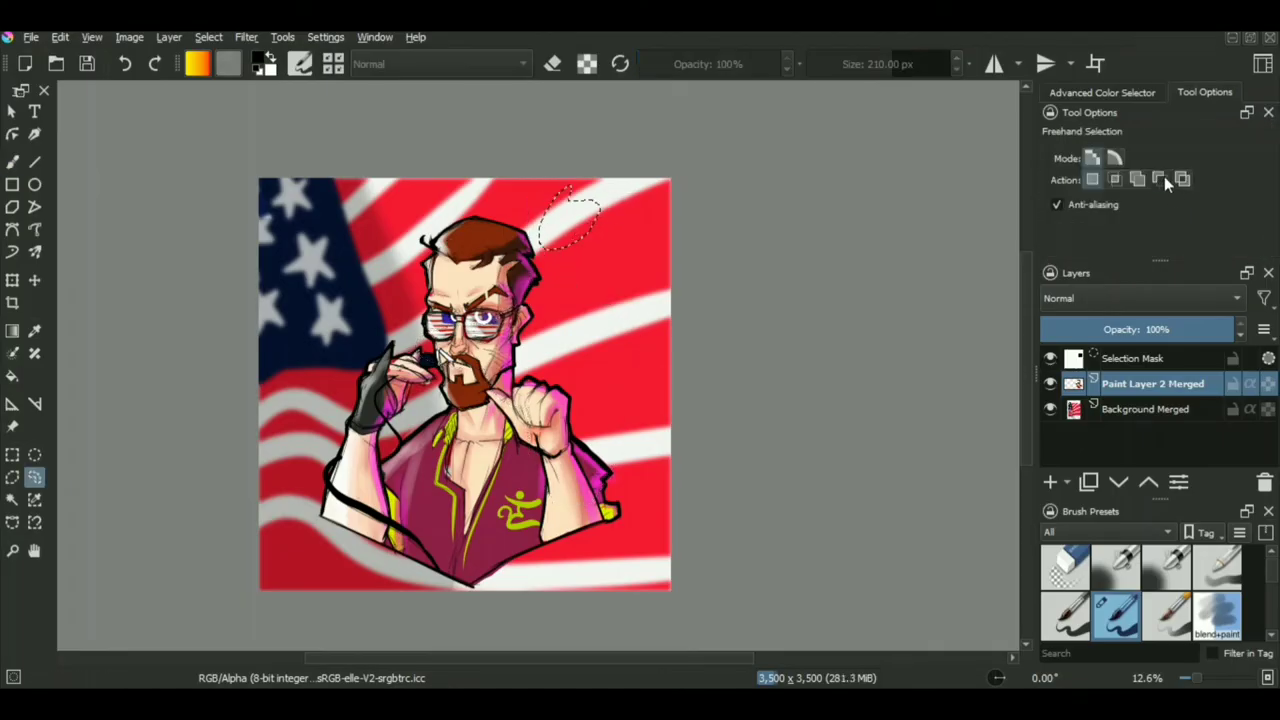
pyautogui.click(1093, 180)
pyautogui.click(572, 192)
pyautogui.moveTo(630, 257); pyautogui.dragTo(645, 281)
# Lasso an overlapping shape in Symmetric Difference mode and paint the result green
pyautogui.click(1181, 180)
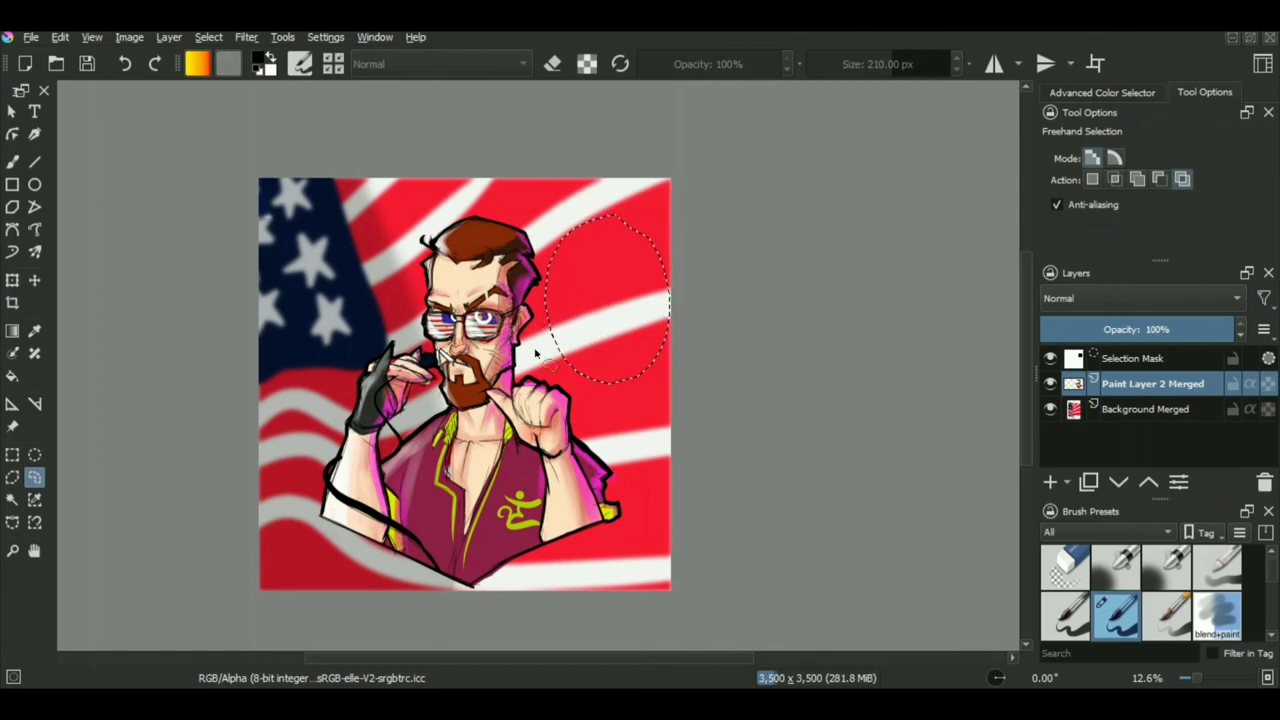
pyautogui.moveTo(525, 352)
pyautogui.mouseDown()
pyautogui.moveTo(606, 315)
pyautogui.moveTo(618, 430)
pyautogui.moveTo(535, 388)
pyautogui.moveTo(528, 346)
pyautogui.moveTo(605, 310)
pyautogui.moveTo(594, 356)
pyautogui.moveTo(522, 346)
pyautogui.moveTo(540, 388)
pyautogui.moveTo(510, 370)
pyautogui.moveTo(640, 360)
pyautogui.moveTo(667, 282)
pyautogui.moveTo(600, 228)
pyautogui.moveTo(555, 322)
pyautogui.moveTo(598, 332)
pyautogui.moveTo(563, 285)
pyautogui.moveTo(610, 262)
pyautogui.moveTo(639, 284)
pyautogui.moveTo(622, 420)
pyautogui.moveTo(620, 365)
pyautogui.mouseUp()
pyautogui.press('b')
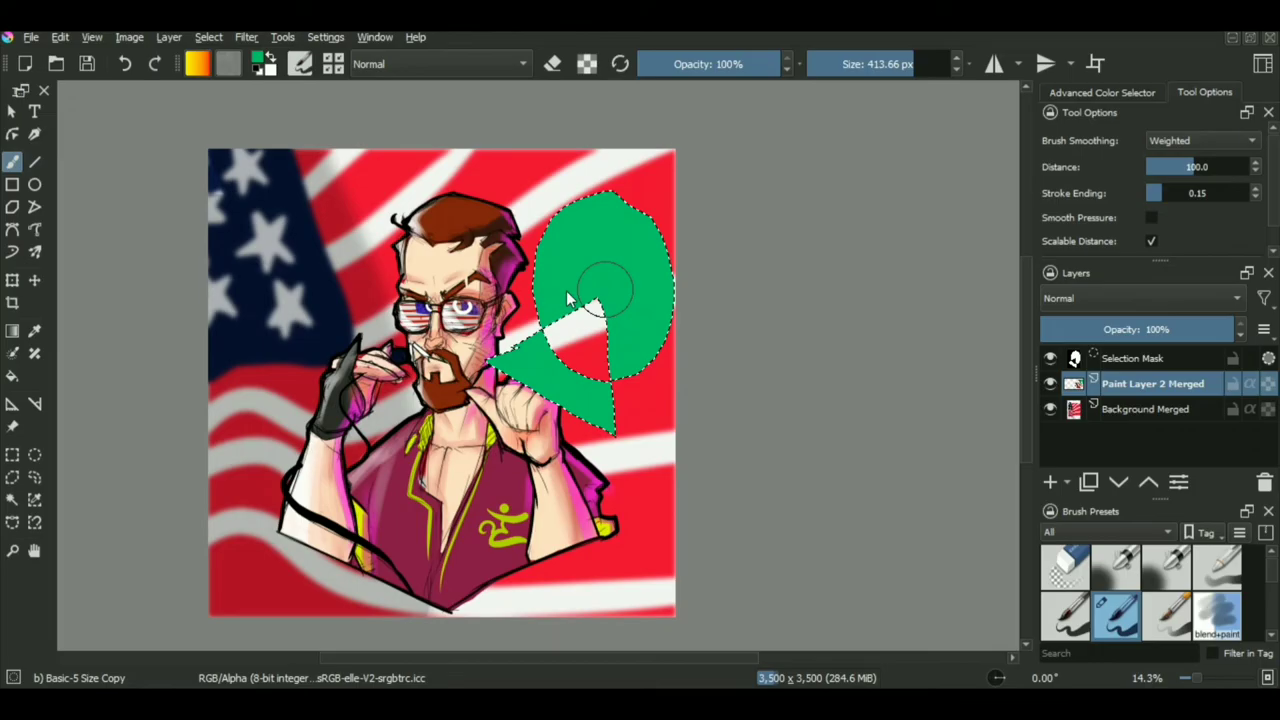
pyautogui.click(36, 478)
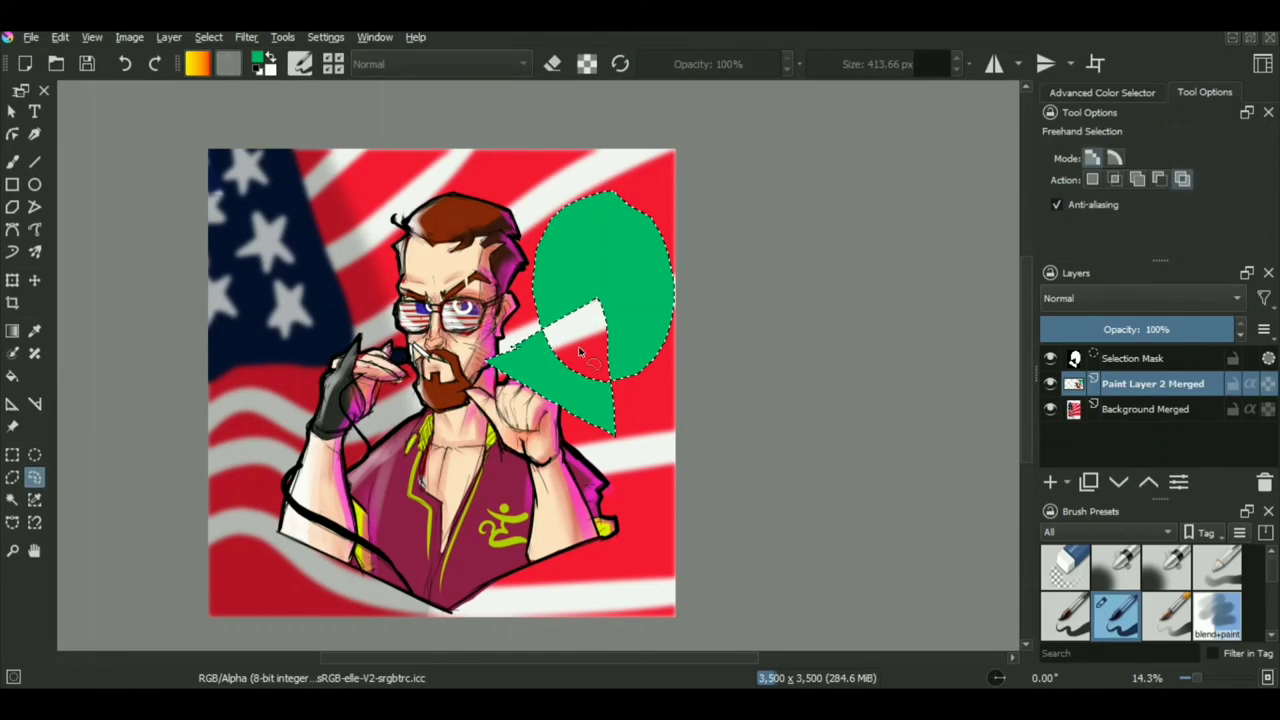